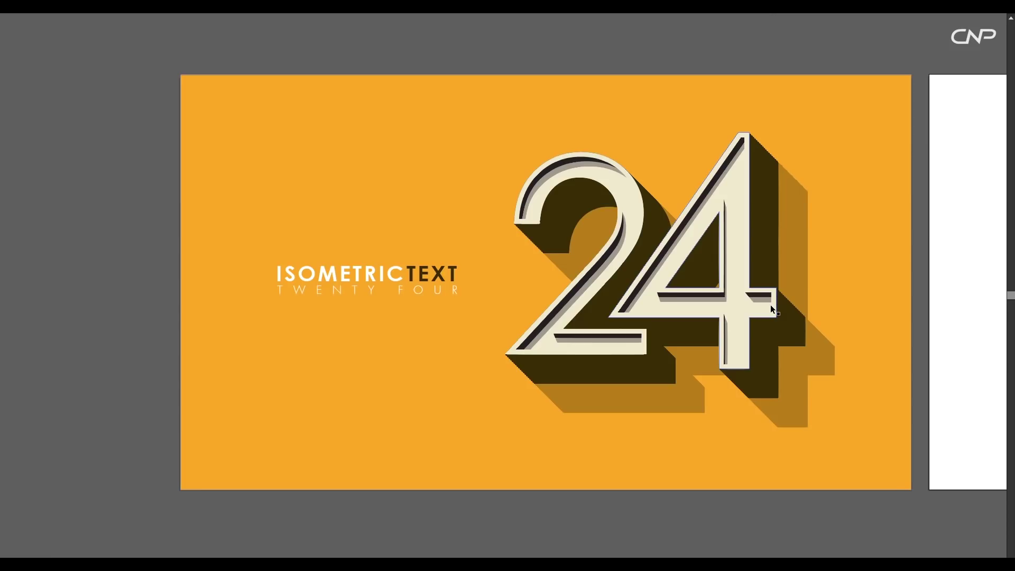
- Type a large '2' on the artboard and set it in Century Gothic
scroll(616, 279, right, 10)
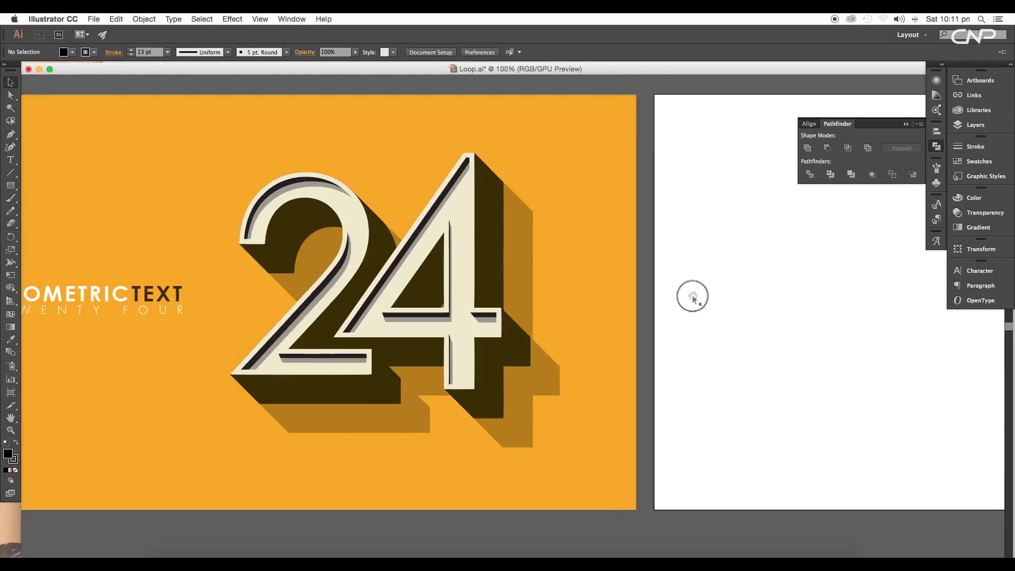
scroll(692, 296, right, 3)
scroll(709, 294, right, 6)
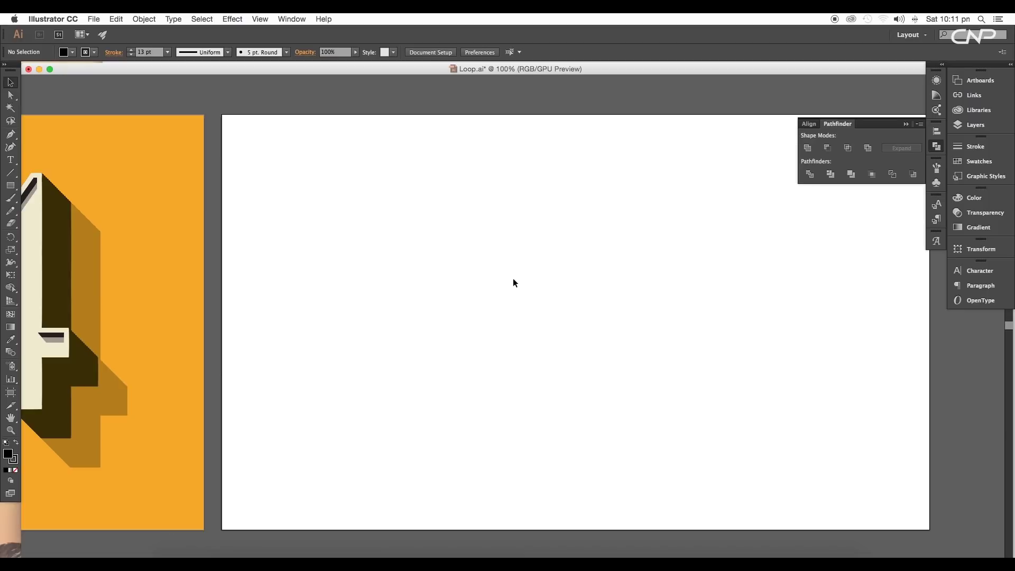
key(t)
click(494, 300)
text(2)
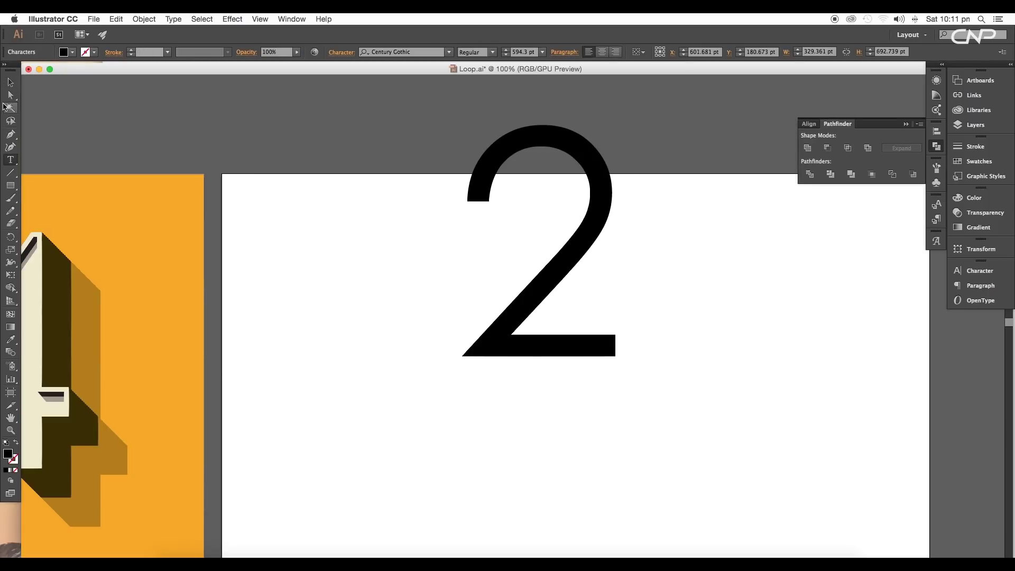
click(11, 82)
click(424, 52)
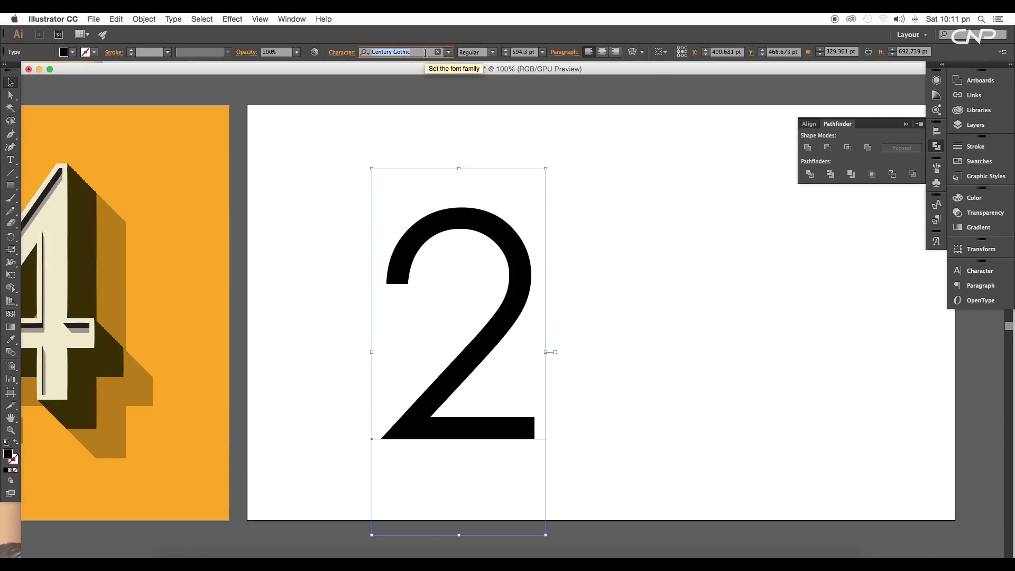
click(569, 331)
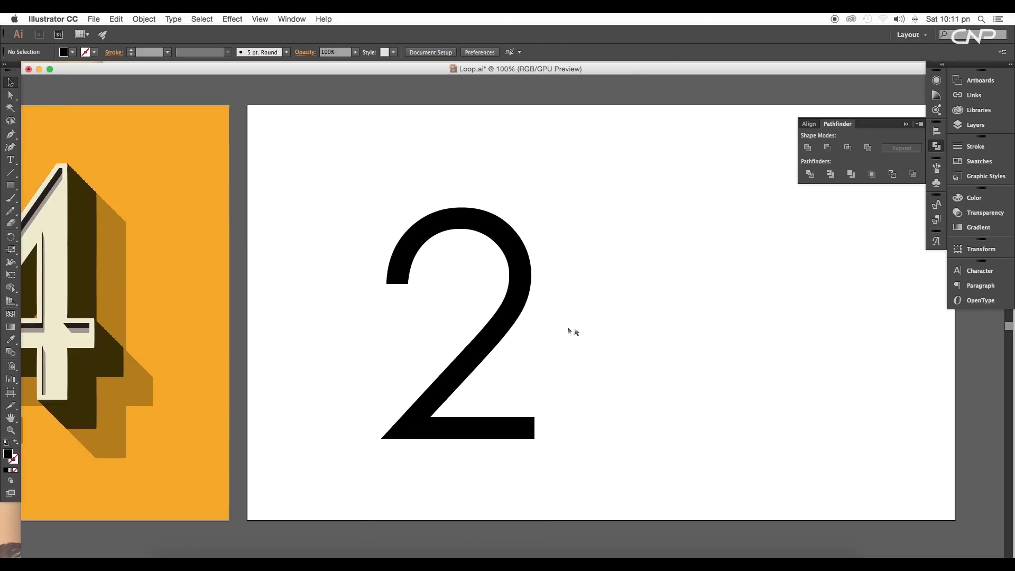
- Alt-drag a copy of the 2 to the right and retype it as '4'
click(518, 322)
drag(509, 322, 676, 323)
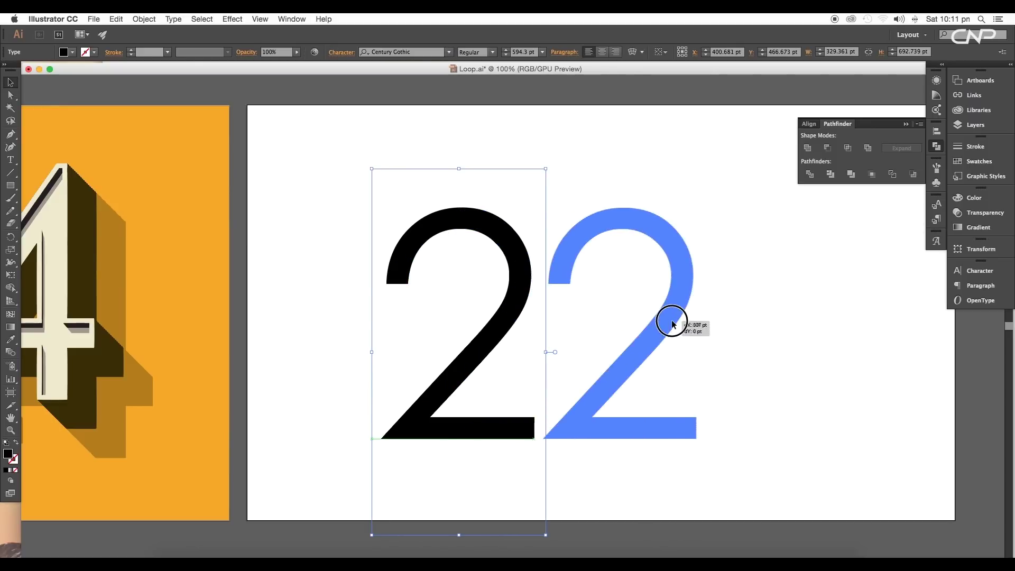
double_click(630, 321)
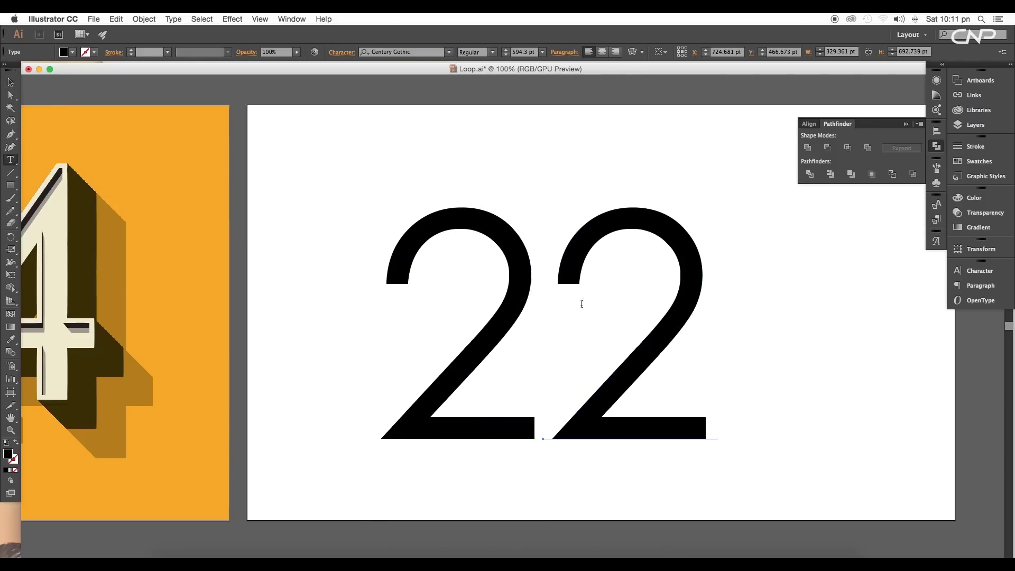
drag(581, 304, 705, 309)
text(4)
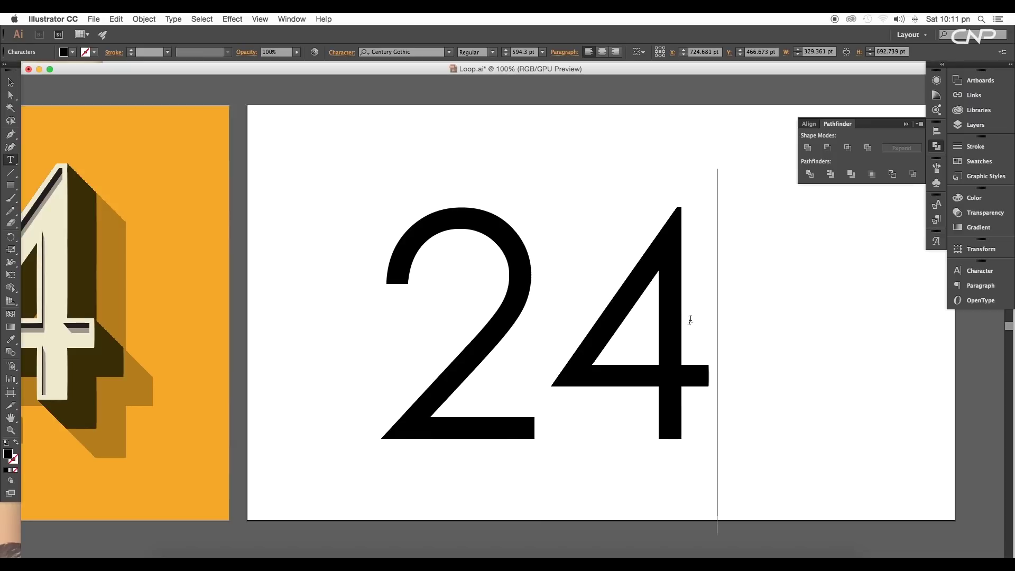
key(Escape)
- Move the 4 in so it overlaps the 2, forming '24'
key(ctrl+alt+0)
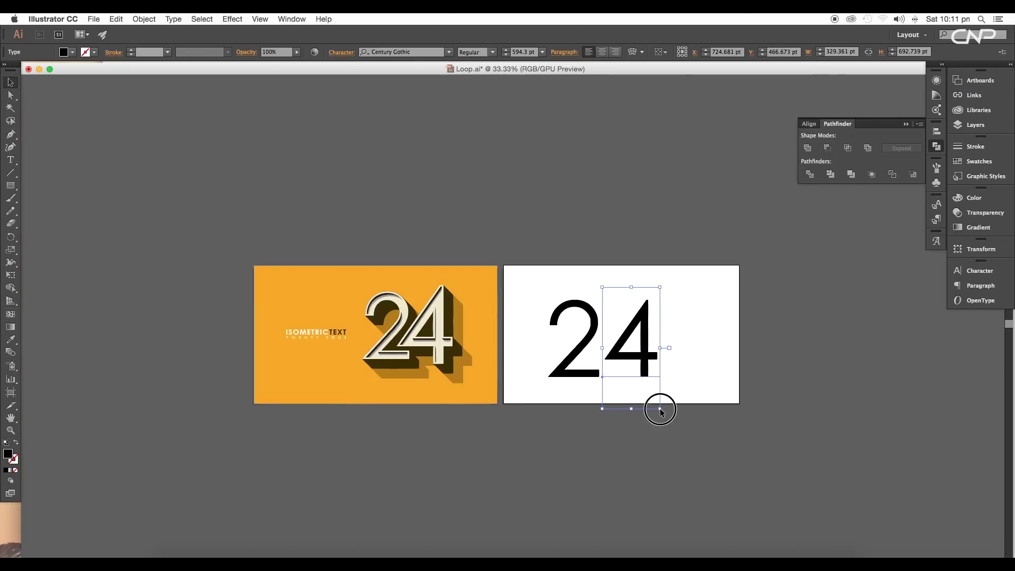
scroll(657, 396, up, 4)
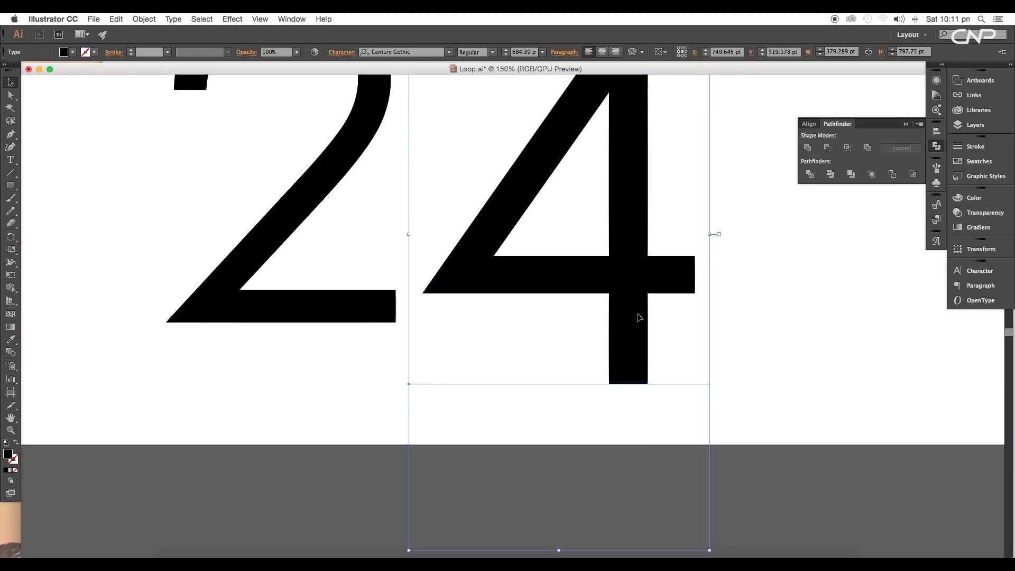
drag(638, 316, 557, 284)
scroll(556, 284, down, 1)
scroll(644, 305, down, 1)
click(645, 305)
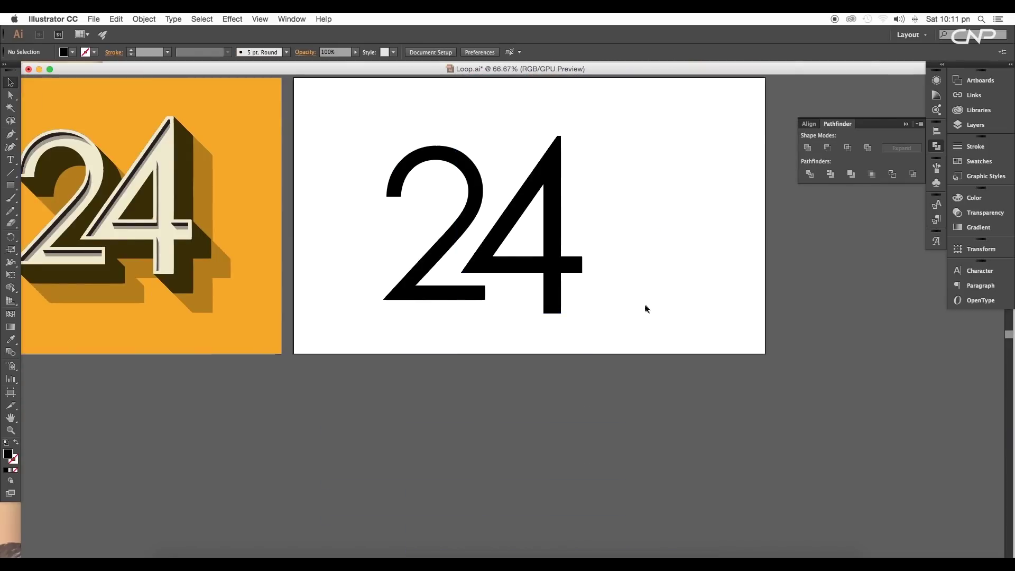
drag(644, 305, 713, 319)
- Give both digits a thick black stroke and nudge the 4 up-left
click(639, 324)
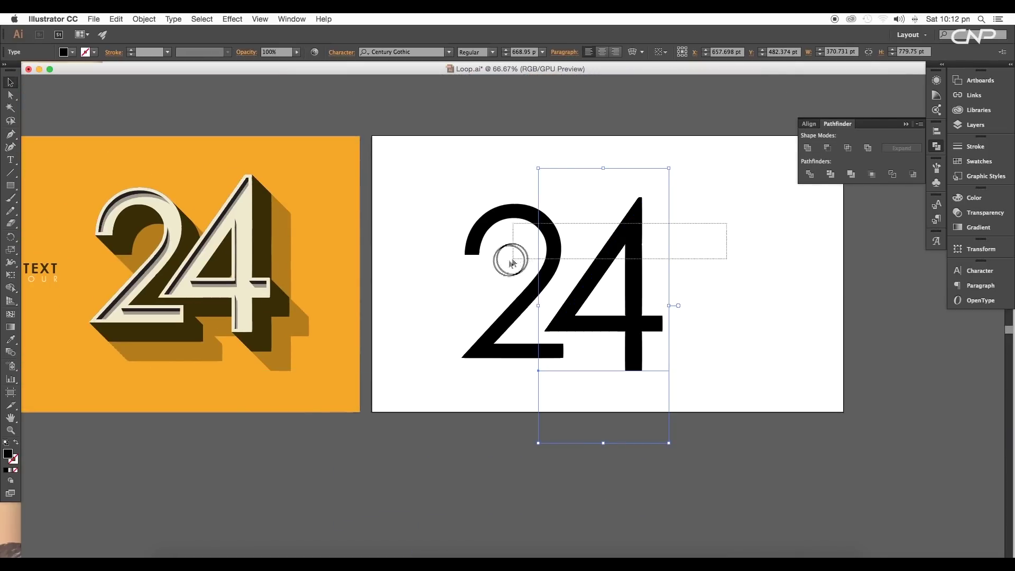
shift+click(496, 250)
click(152, 51)
key(Up)
key(Up)
key(Up)
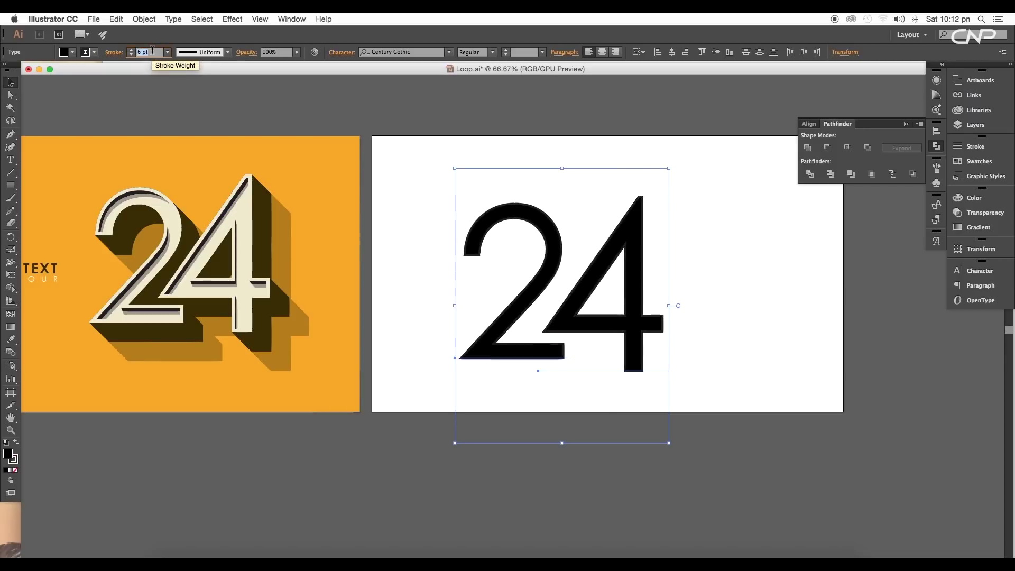
key(Up)
key(Up)
key(Up)
key(Up)
key(Up)
key(Up)
key(Up)
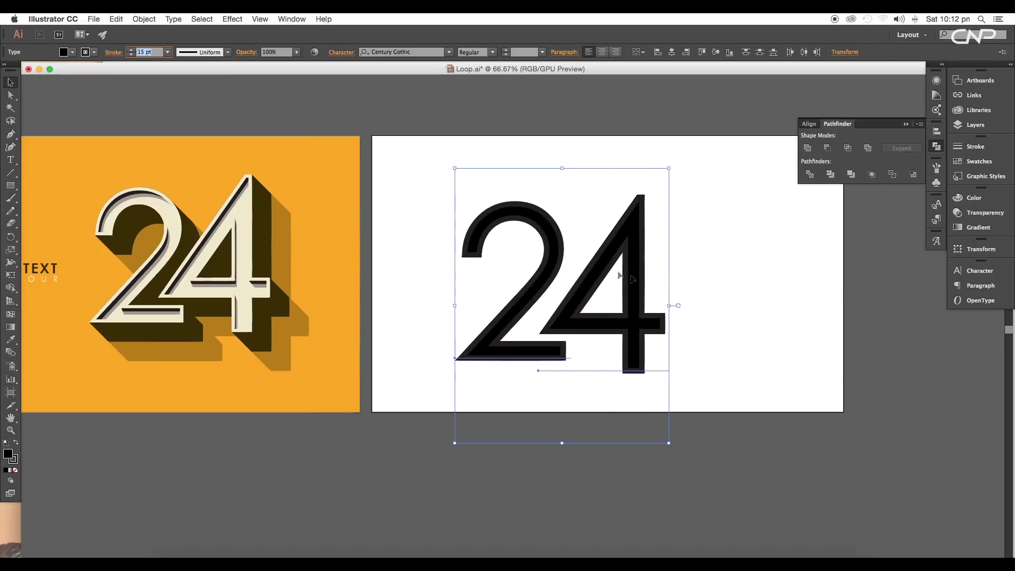
drag(632, 278, 630, 275)
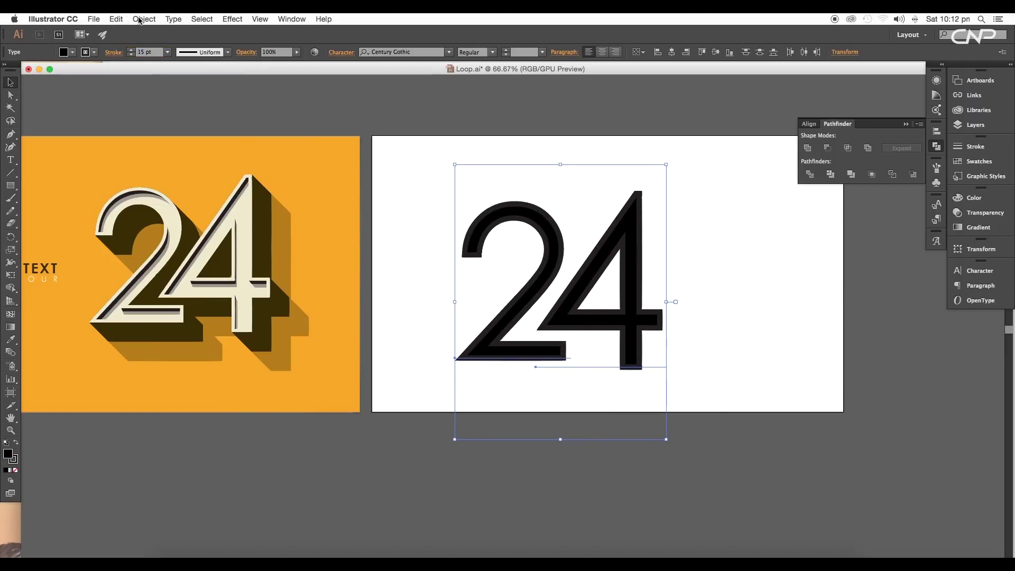
- Apply Object > Expand twice to outline the text and its stroke
click(139, 19)
click(159, 125)
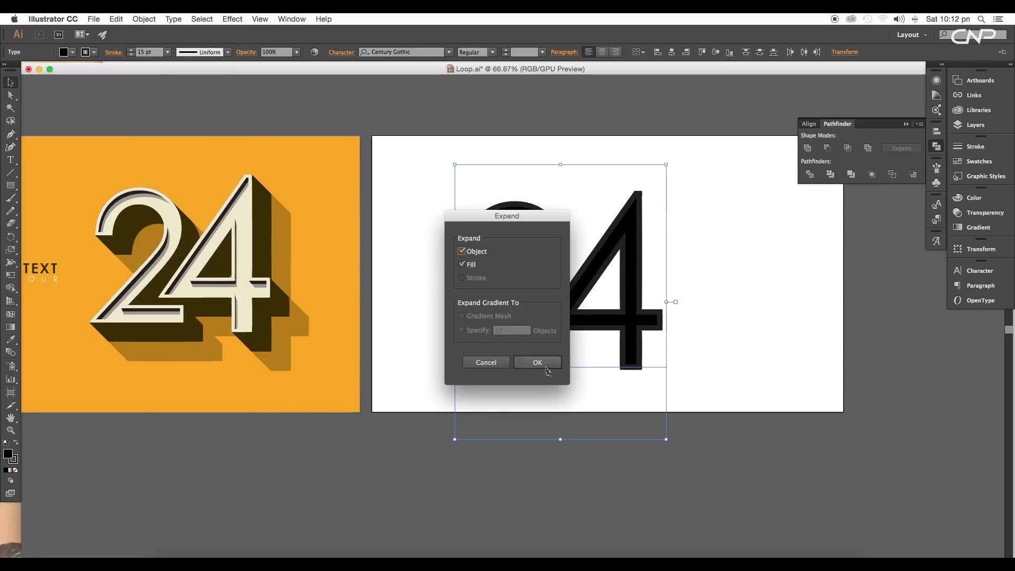
click(546, 364)
click(144, 19)
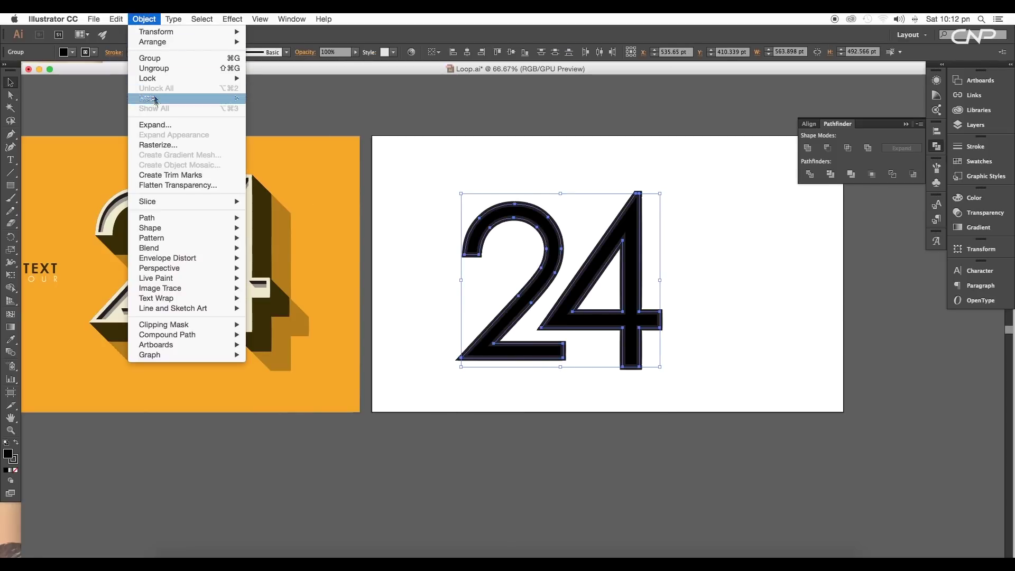
click(154, 124)
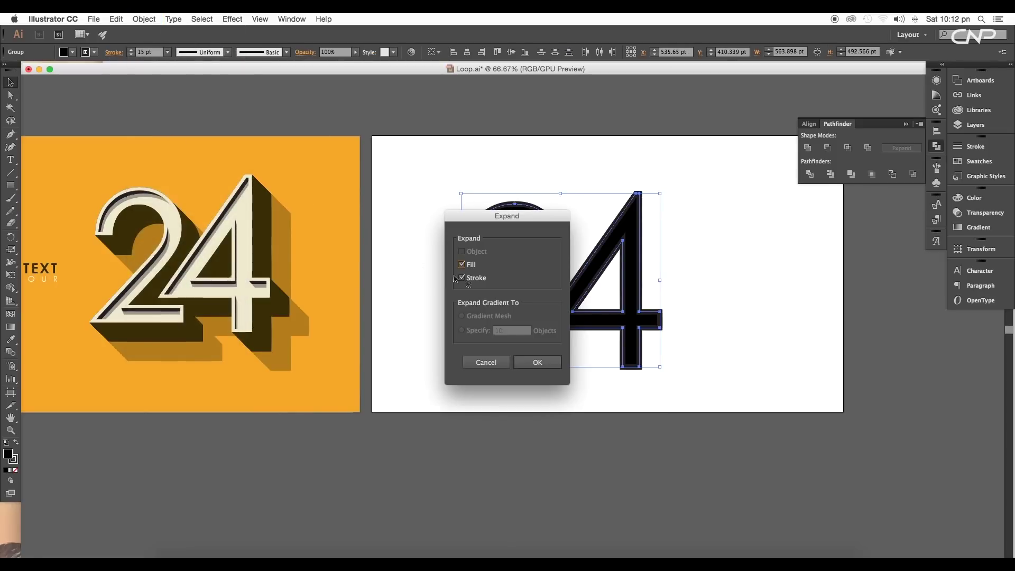
click(537, 362)
- Merge the outlined pieces with Pathfinder Unite
scroll(527, 320, right, 5)
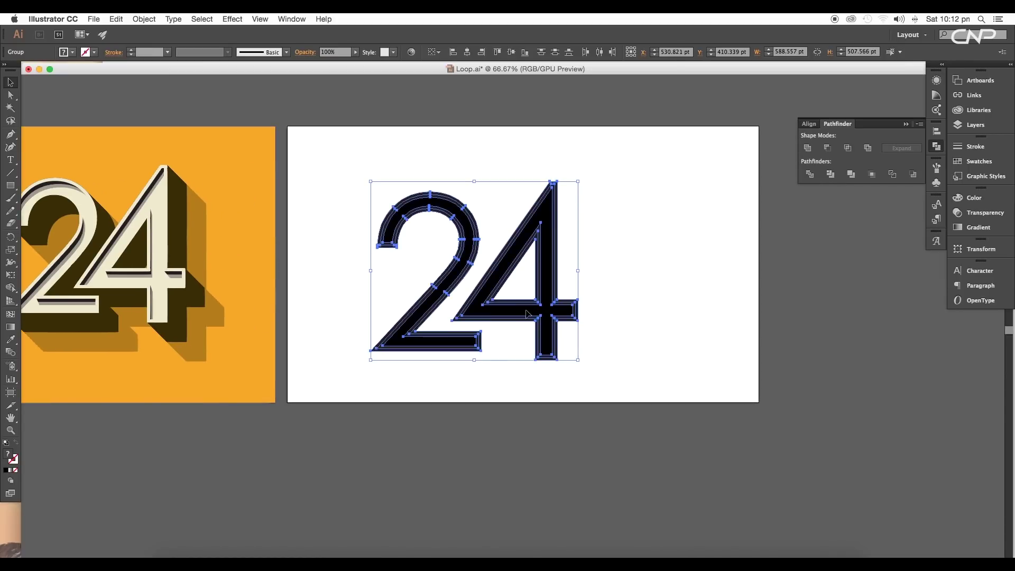
scroll(531, 311, up, 1)
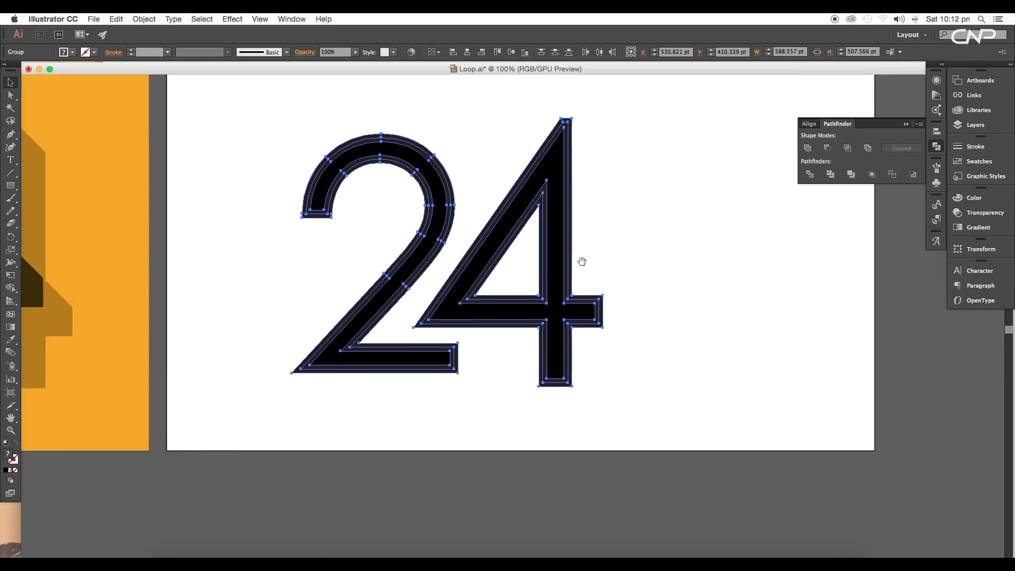
scroll(582, 260, right, 2)
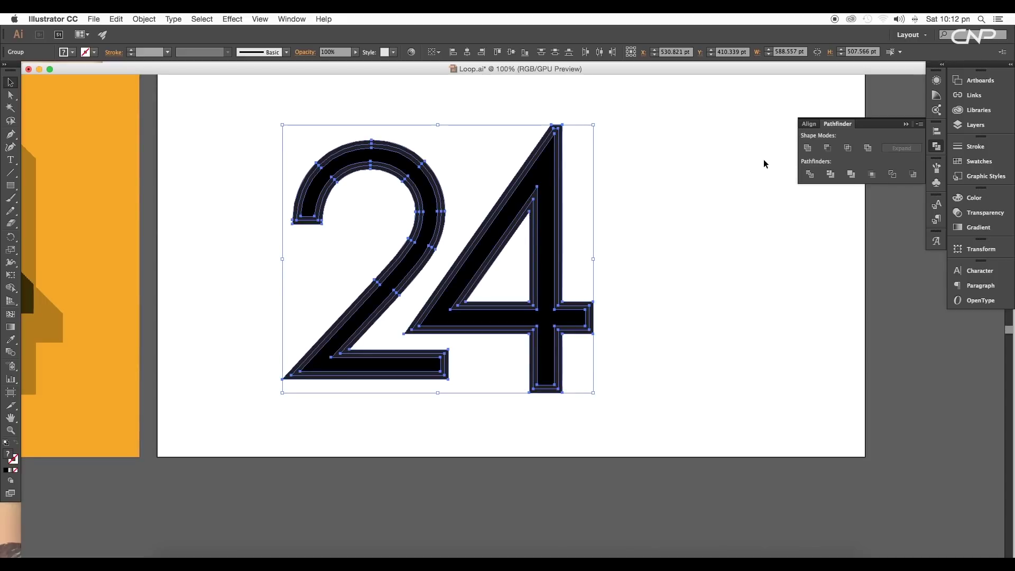
click(808, 148)
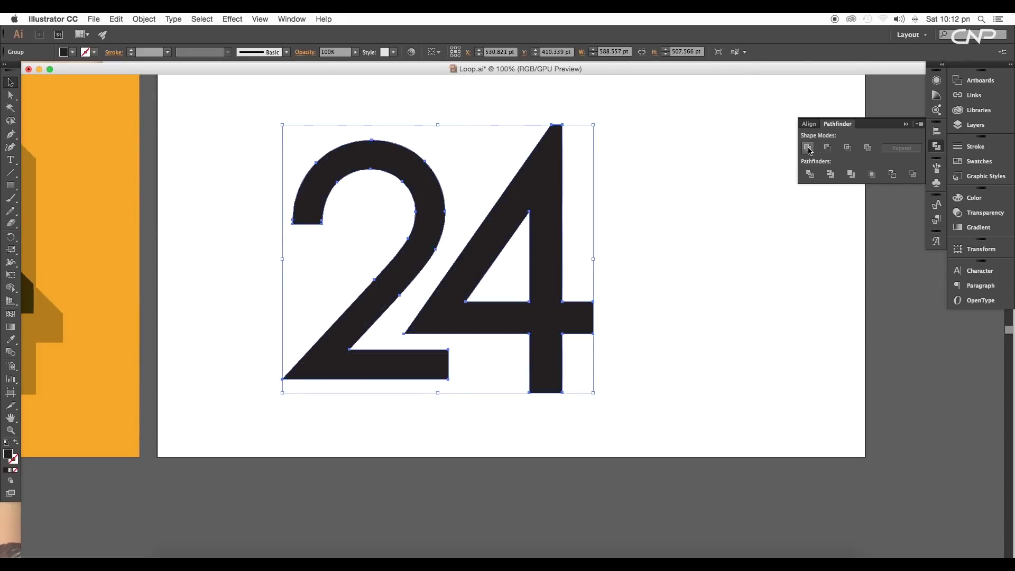
click(615, 192)
- Ungroup the 24 so the 2 and 4 are separate paths
click(560, 217)
right_click(555, 222)
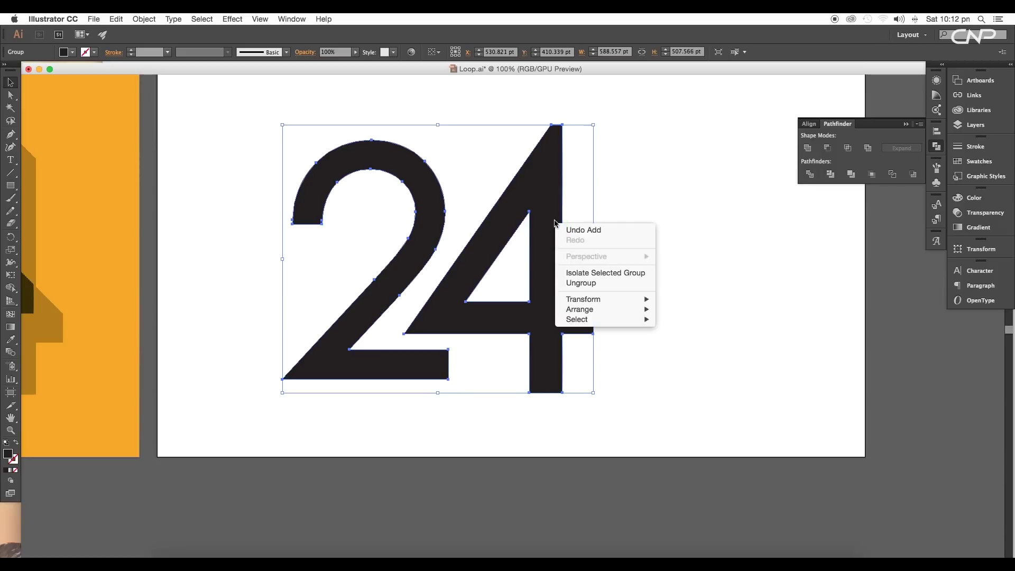
click(575, 286)
click(650, 220)
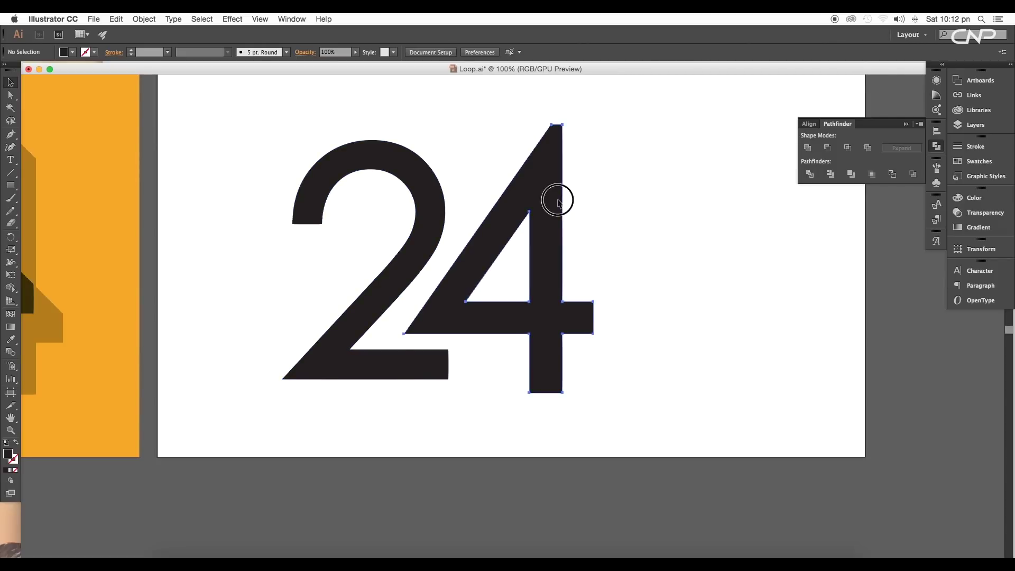
click(558, 202)
- Shrink the 24 slightly and place a copy to the right
click(412, 193)
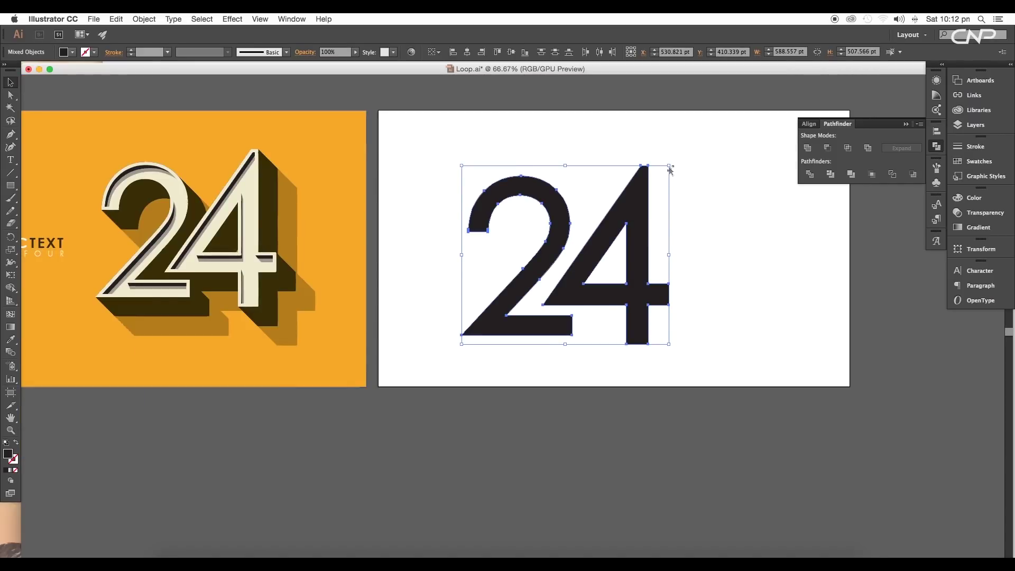
drag(670, 169, 657, 173)
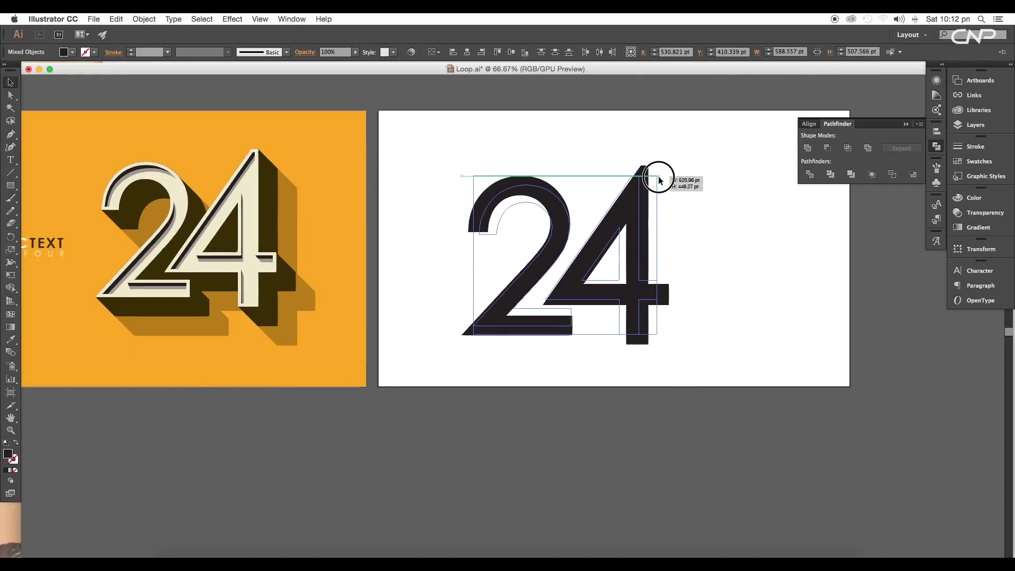
alt+drag(446, 285, 676, 297)
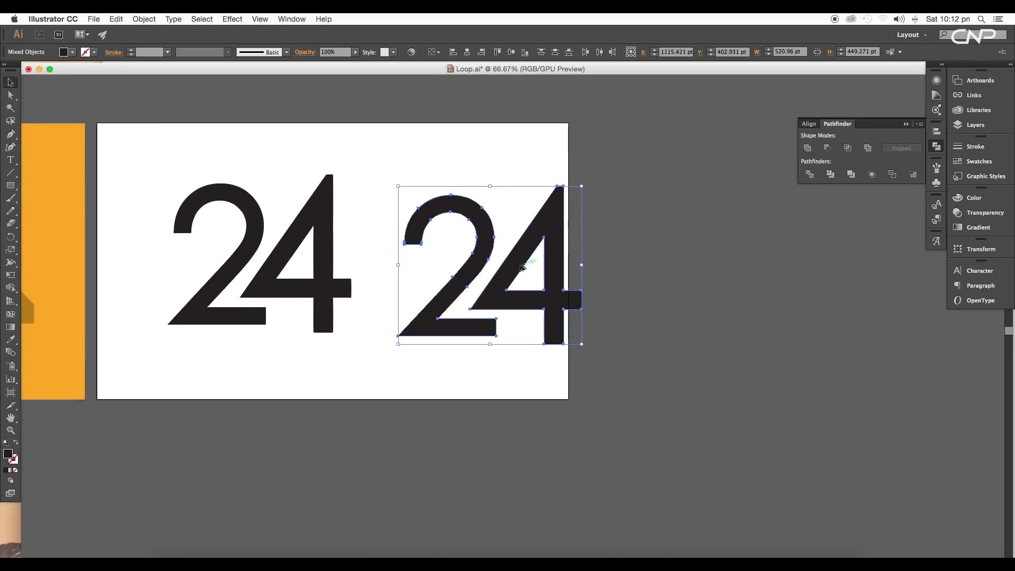
- Offset a duplicate up and left, select the overlapping 4s, choose the Blend Tool
drag(525, 305, 505, 288)
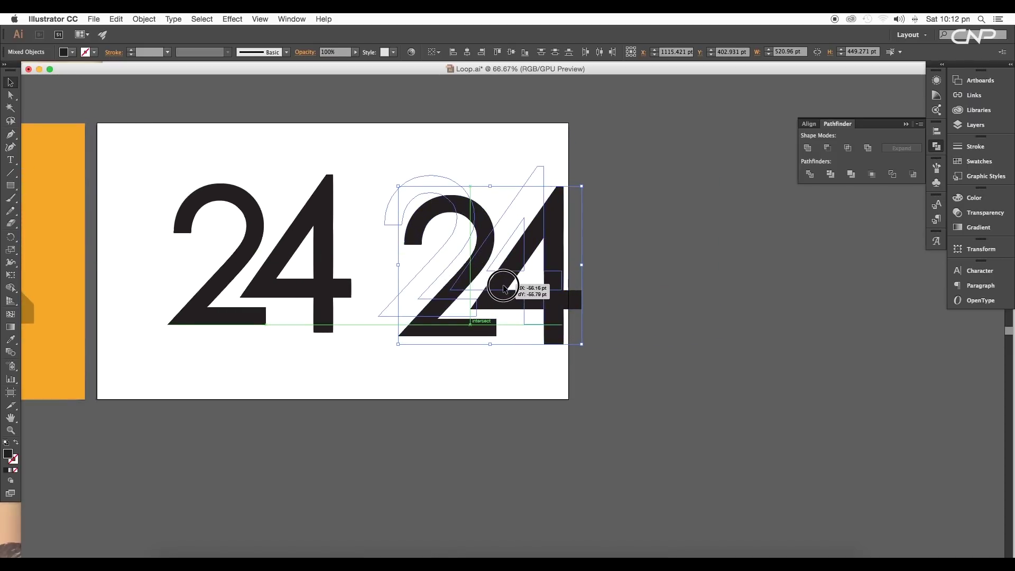
drag(504, 288, 502, 288)
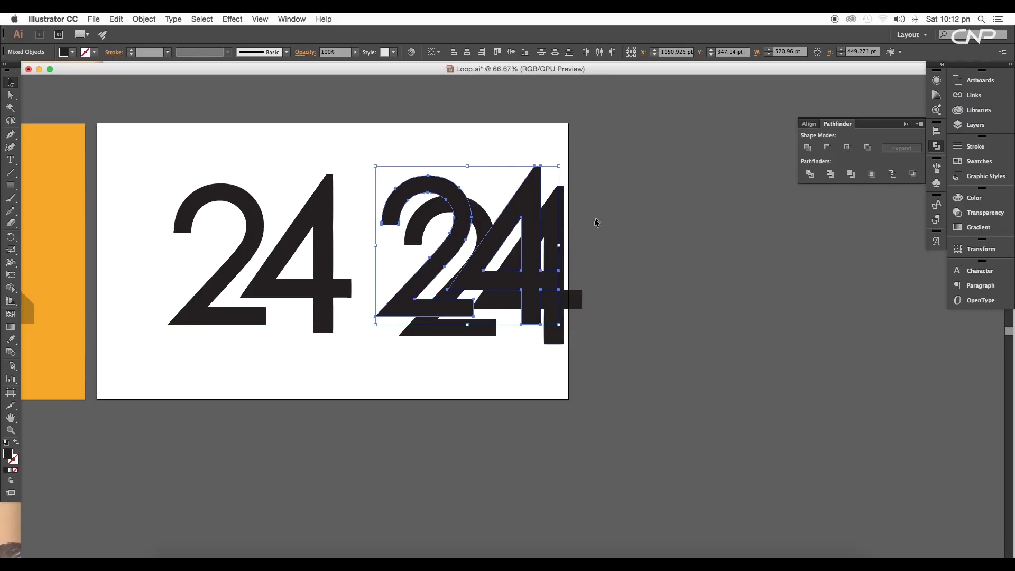
mouse_move(596, 214)
mouse_down()
mouse_move(576, 227)
mouse_move(507, 166)
mouse_up()
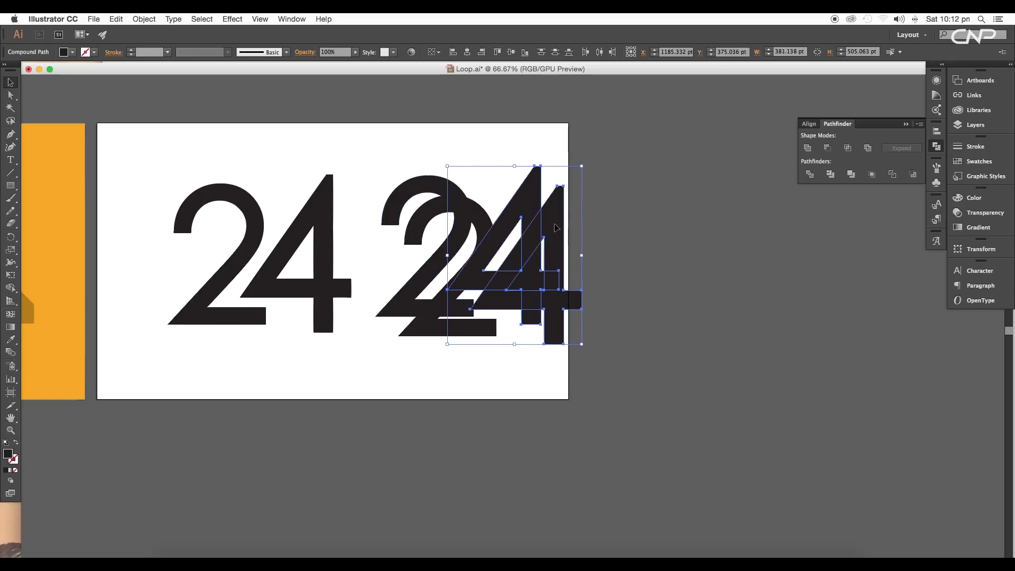
click(11, 356)
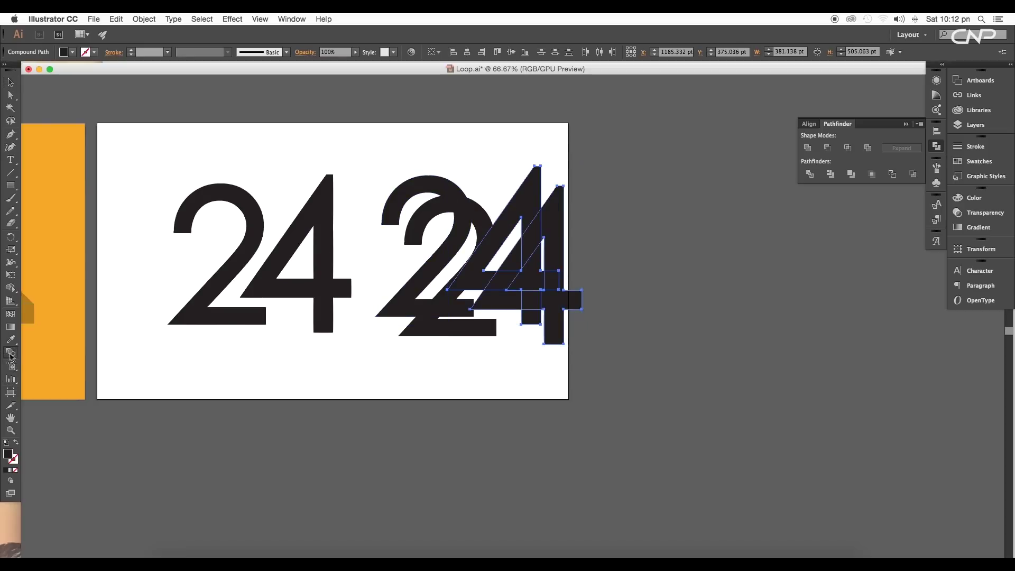
- Blend the two 4 shapes using Specified Steps spacing with preview
click(562, 201)
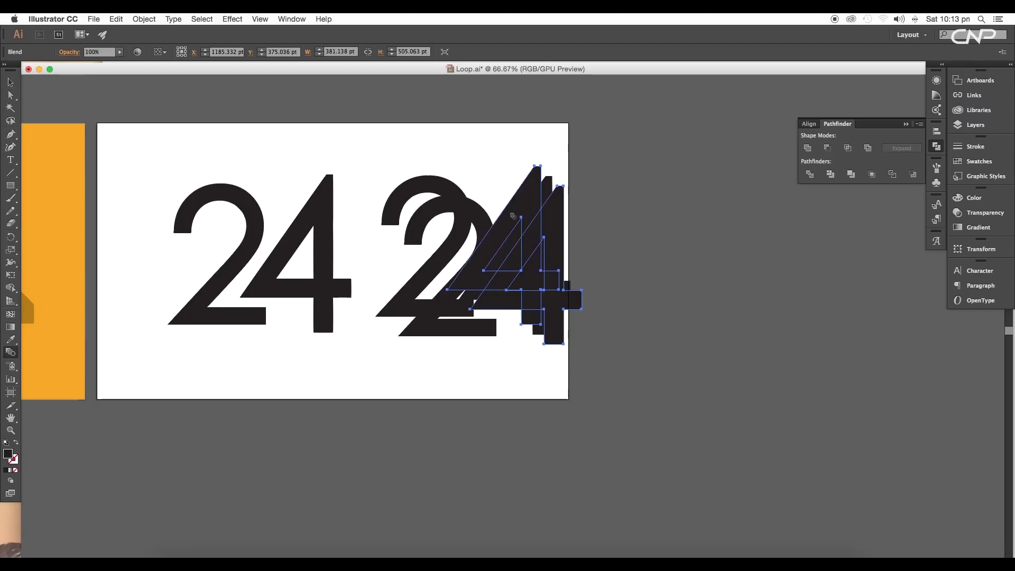
double_click(12, 365)
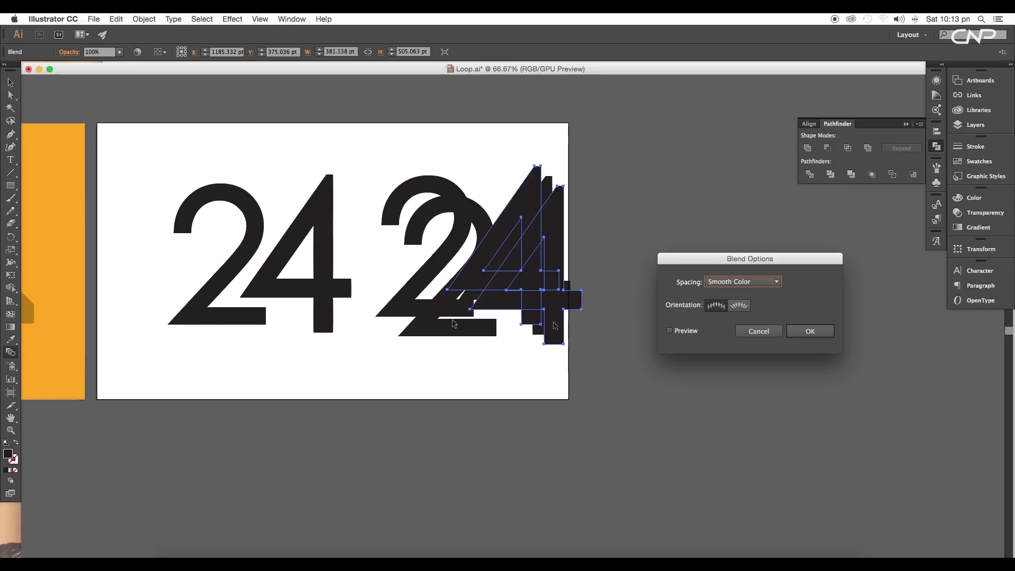
click(725, 290)
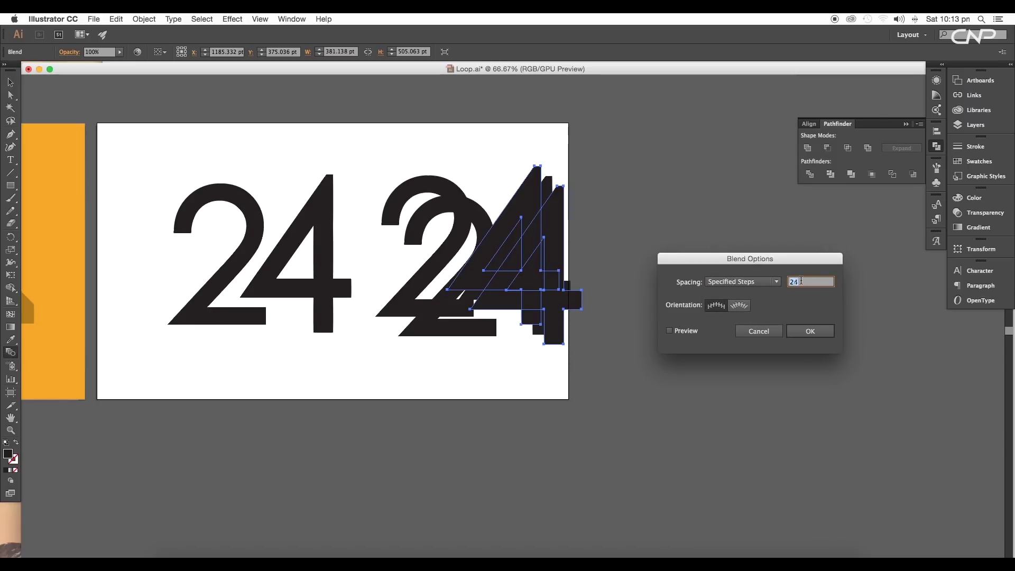
click(692, 331)
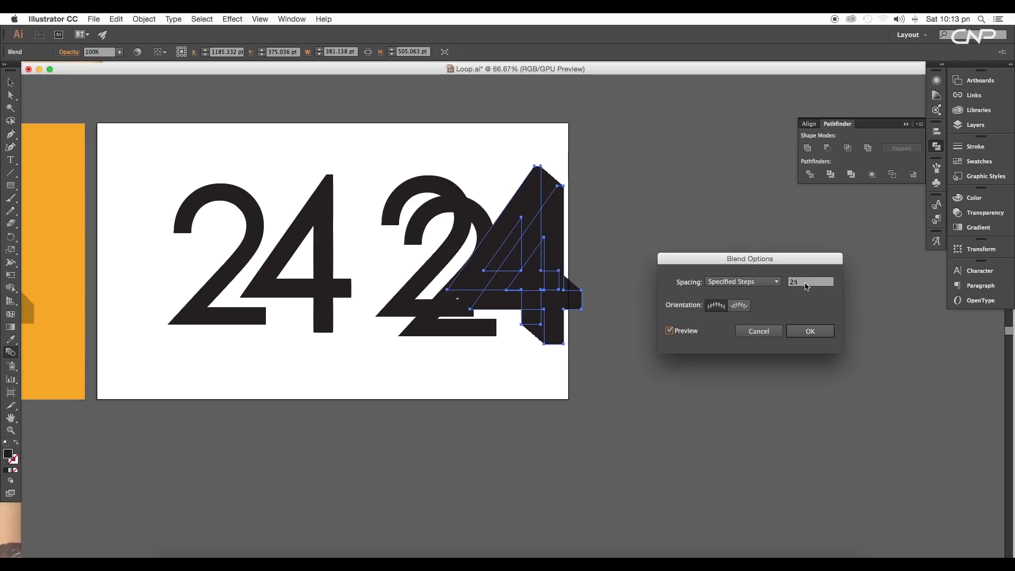
click(809, 331)
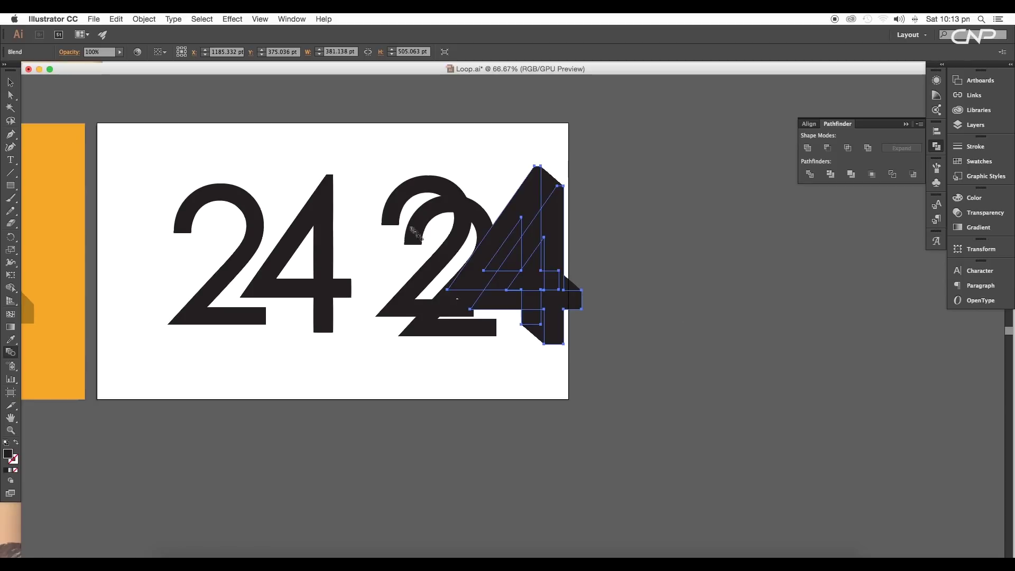
scroll(567, 216, up, 1)
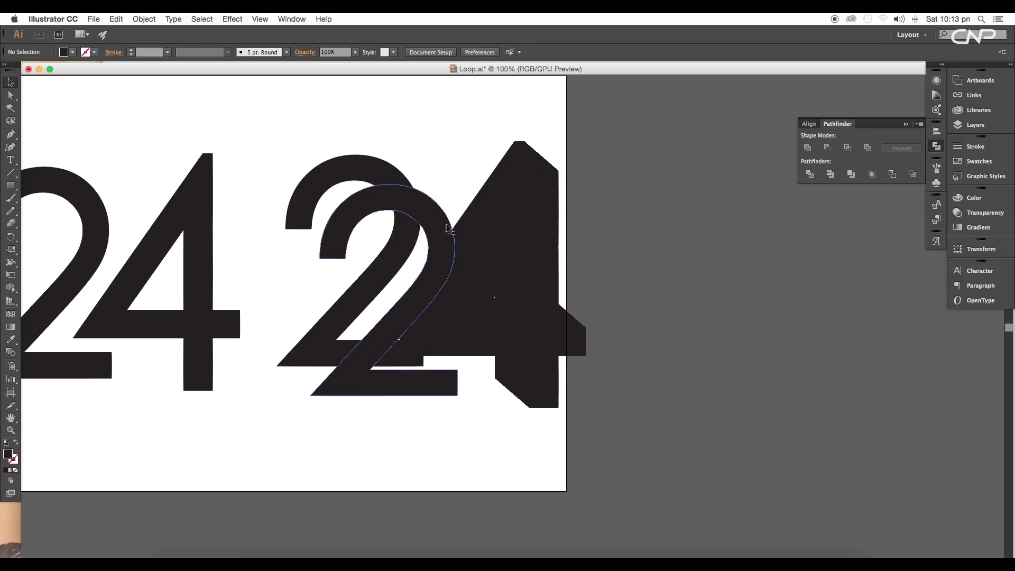
- Blend the two 2 shapes with a set number of Specified Steps
click(430, 245)
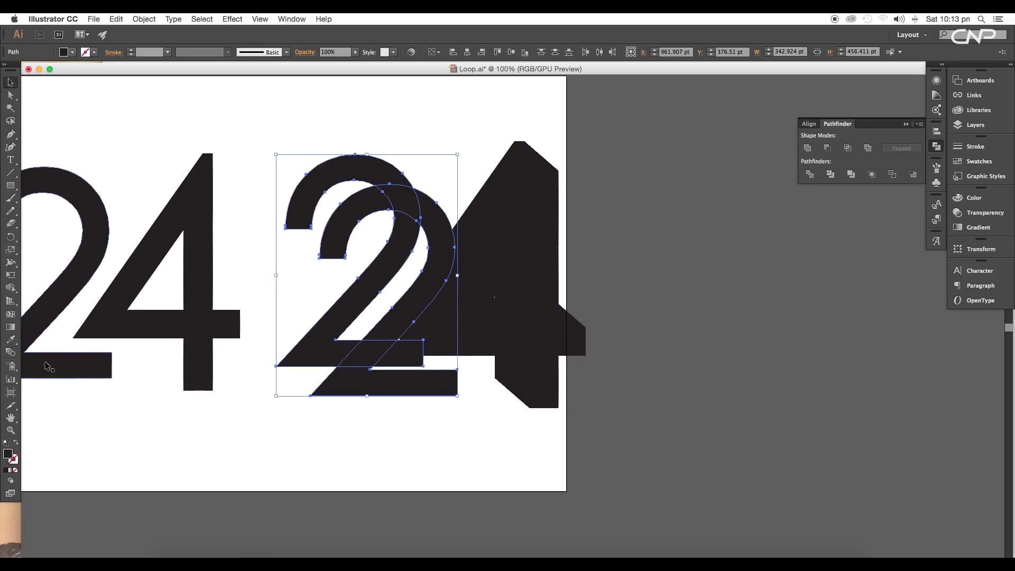
click(12, 353)
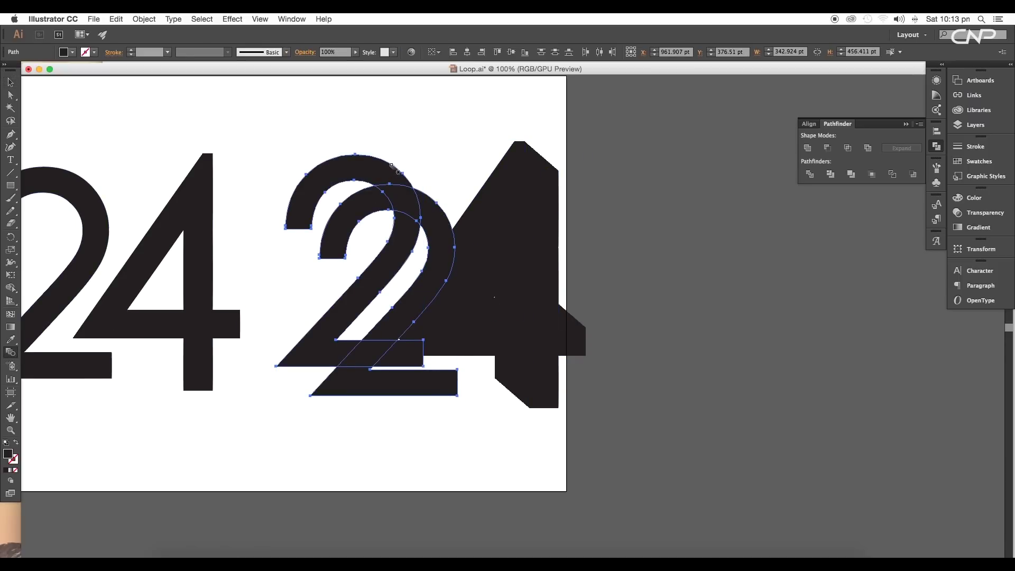
click(428, 197)
key(super+minus)
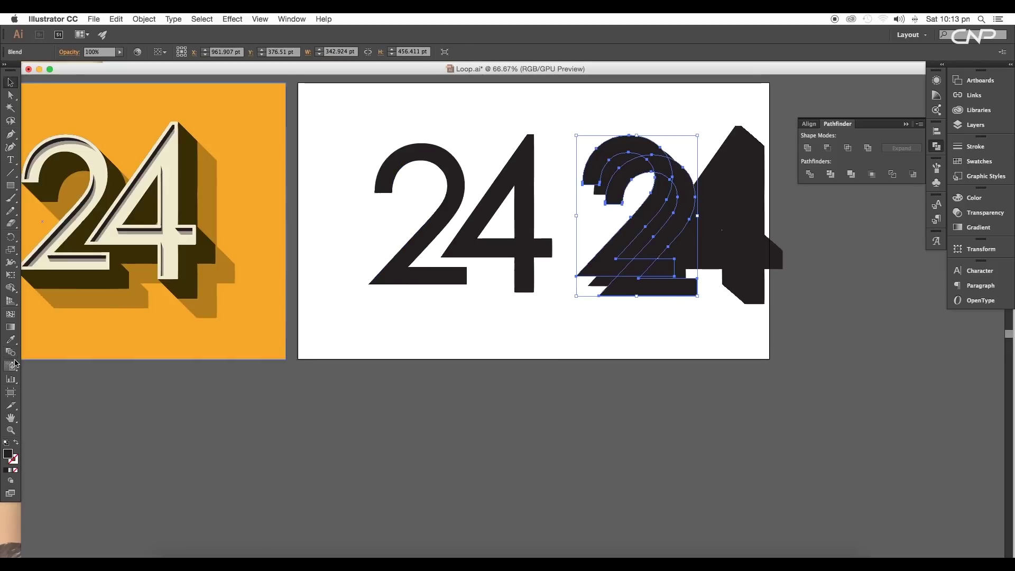
double_click(11, 352)
click(687, 331)
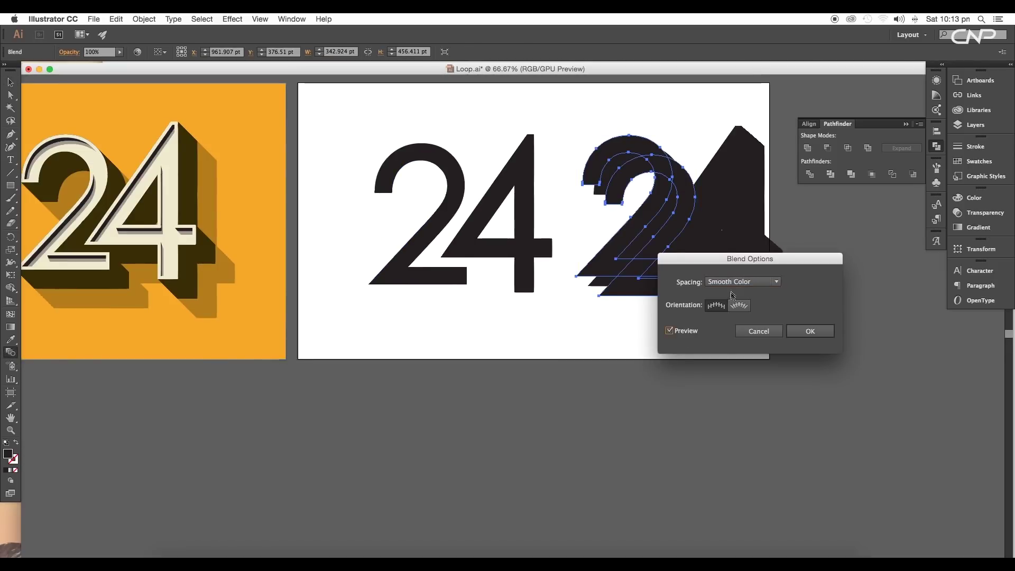
click(742, 281)
click(727, 302)
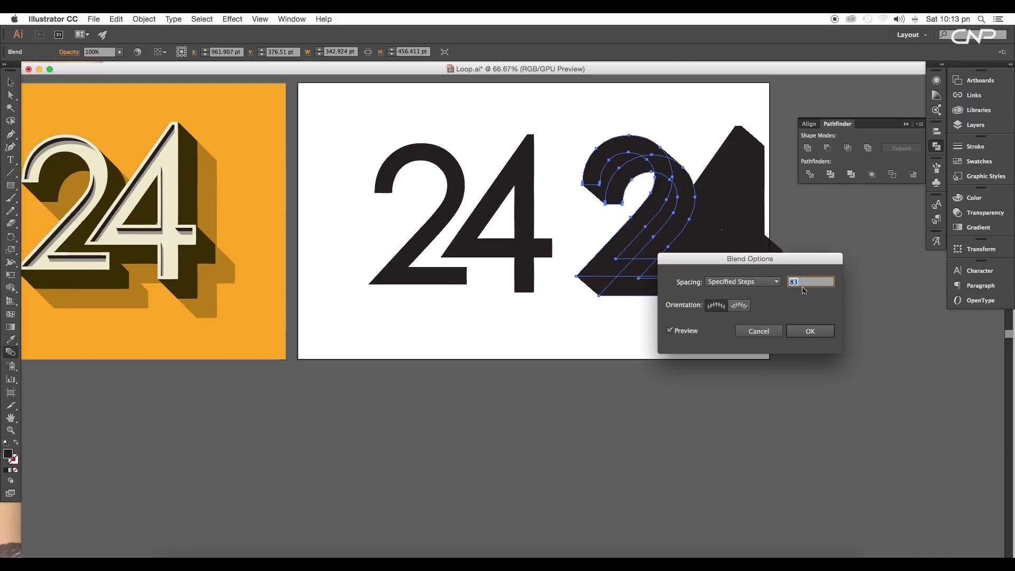
click(804, 332)
- Fill the left 24 with a grey swatch
drag(516, 306, 325, 202)
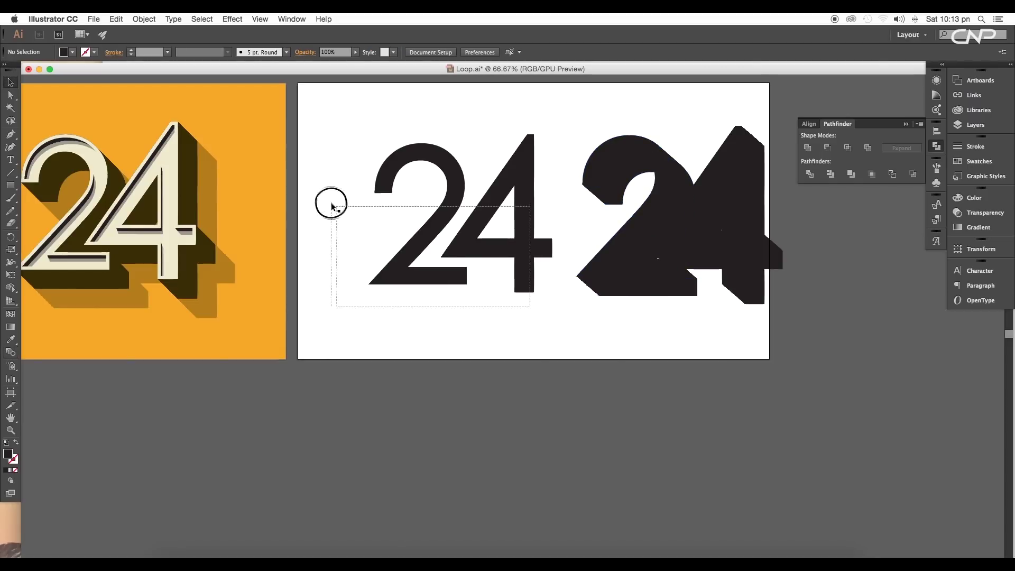
click(72, 51)
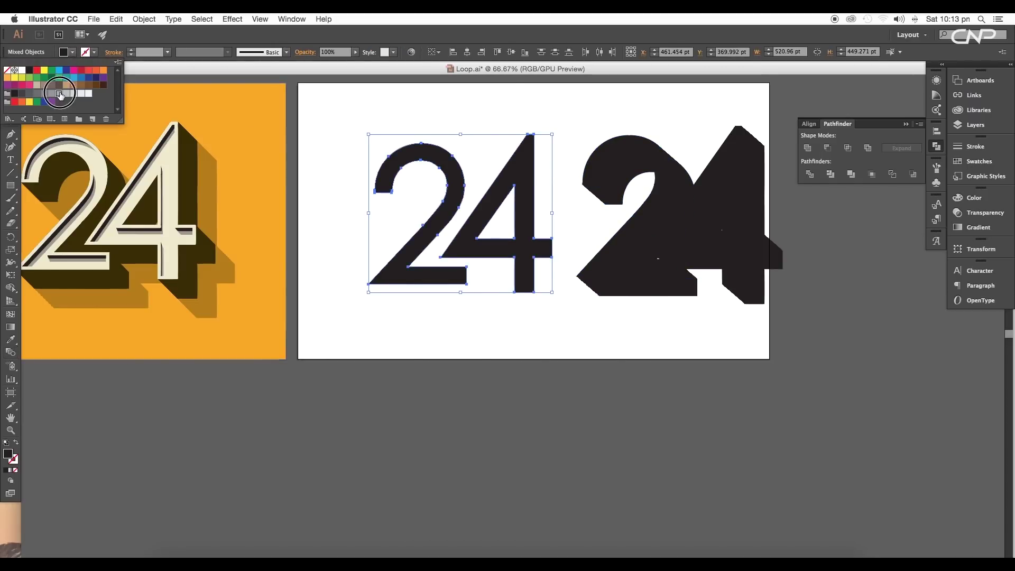
click(61, 95)
click(74, 53)
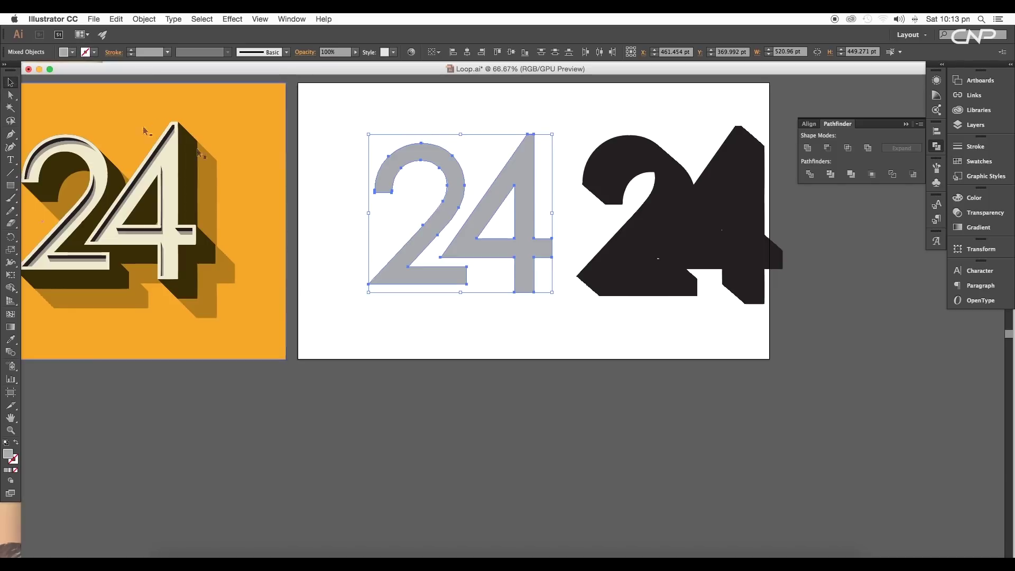
- Move the black extruded 2 onto the grey 2
click(572, 325)
drag(577, 277, 369, 285)
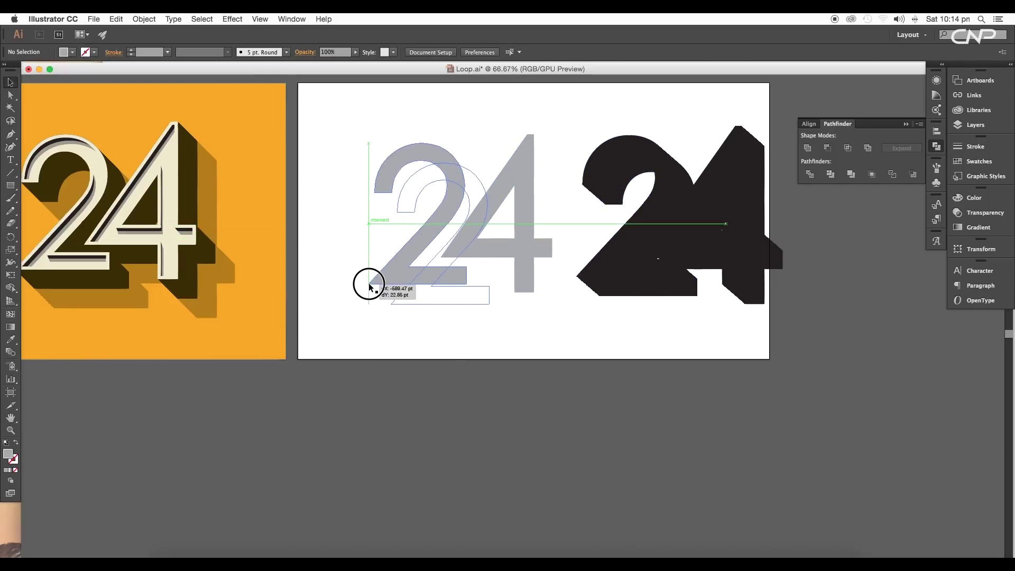
click(537, 310)
drag(536, 310, 530, 385)
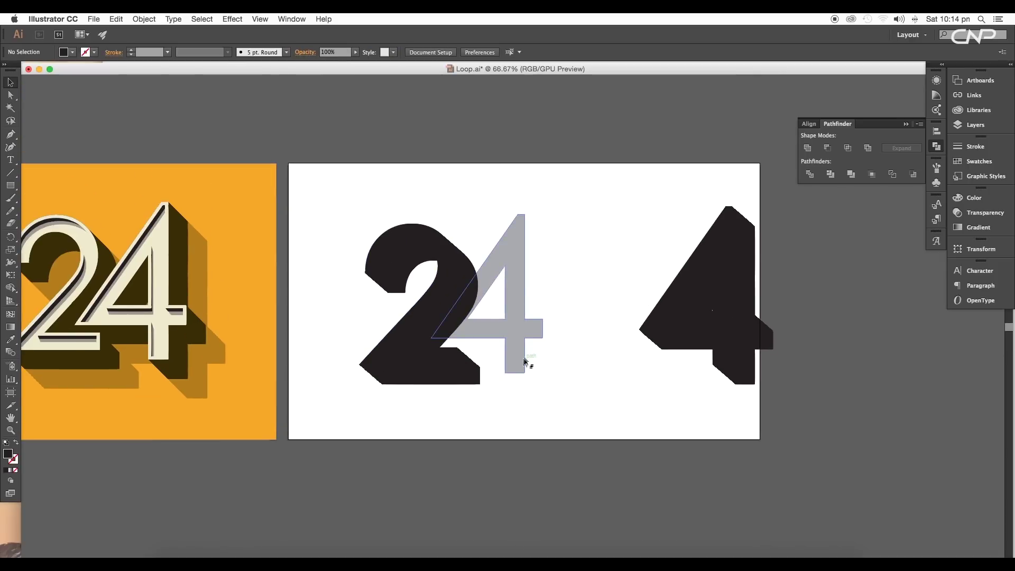
- Move the black extruded 4 onto the grey 4, snapped to its corner
click(675, 338)
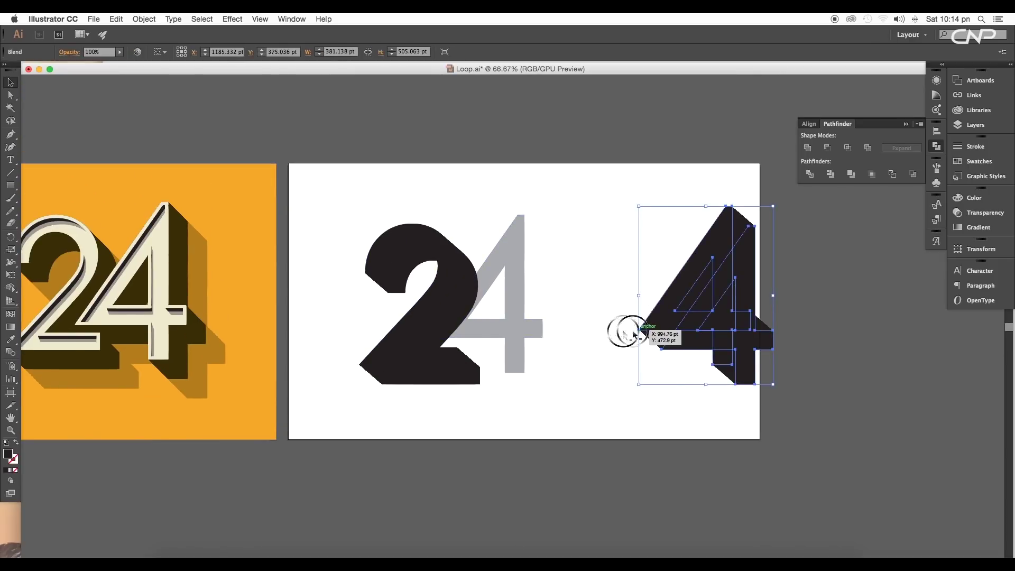
drag(640, 329, 418, 345)
scroll(282, 481, up, 5)
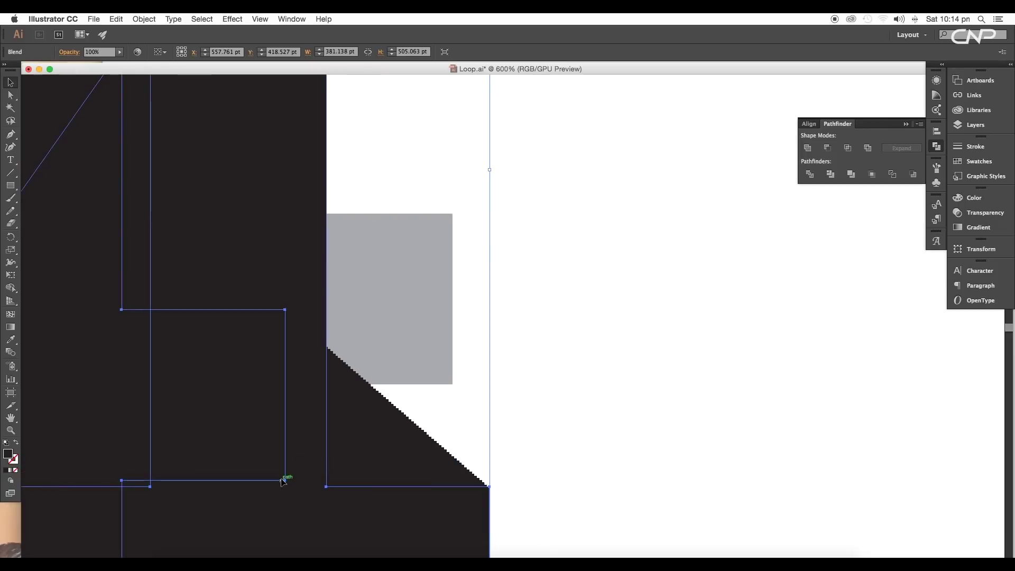
drag(283, 481, 452, 388)
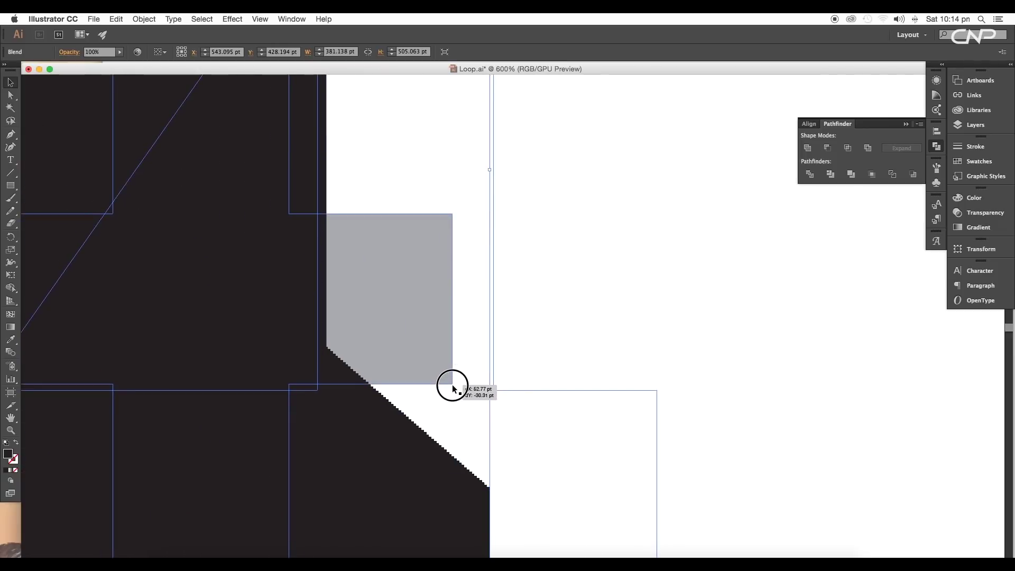
scroll(451, 388, down, 5)
drag(452, 389, 452, 389)
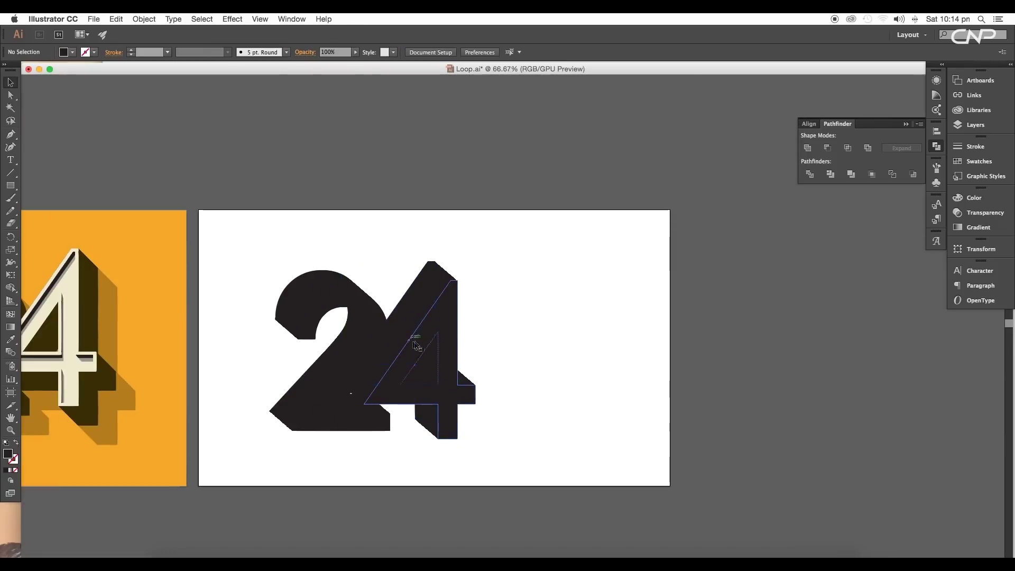
- Send both black extrusions behind the grey 24 with Arrange > Send to Back
shift+click(380, 340)
right_click(368, 335)
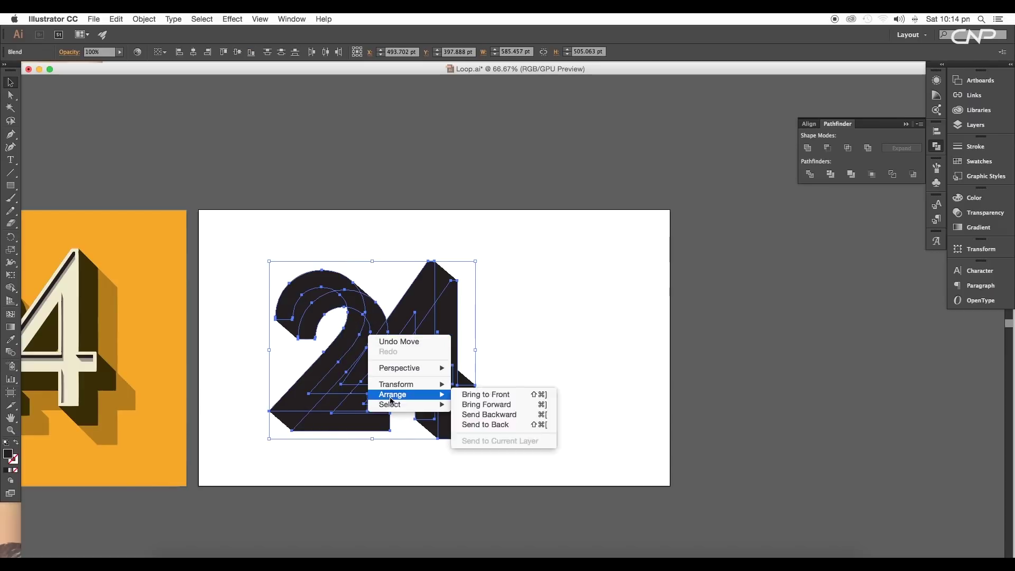
click(542, 424)
click(558, 376)
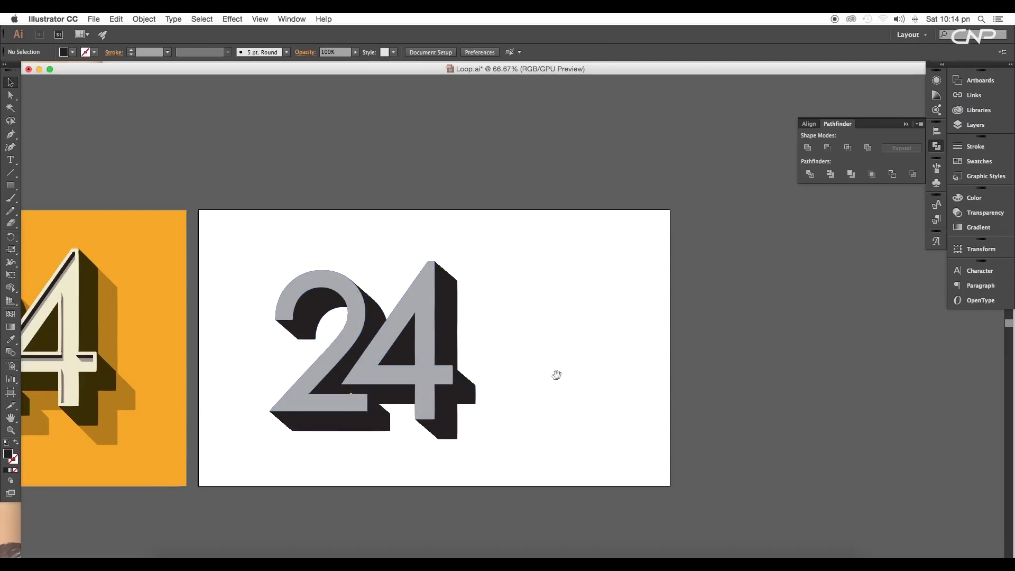
drag(555, 373, 746, 362)
scroll(737, 359, down, 2)
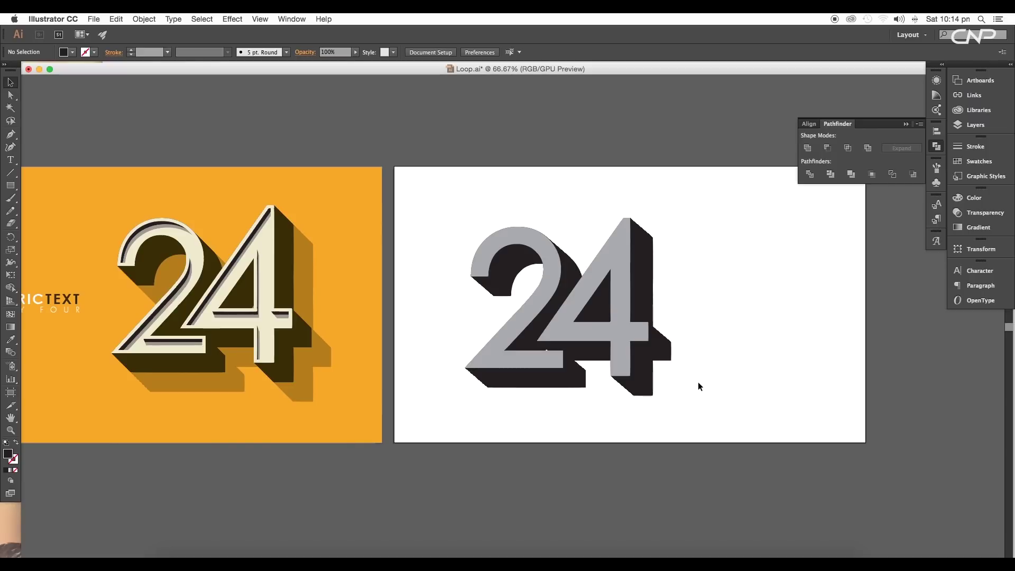
- Select the grey 2 and 4 faces and recenter them in view
click(544, 286)
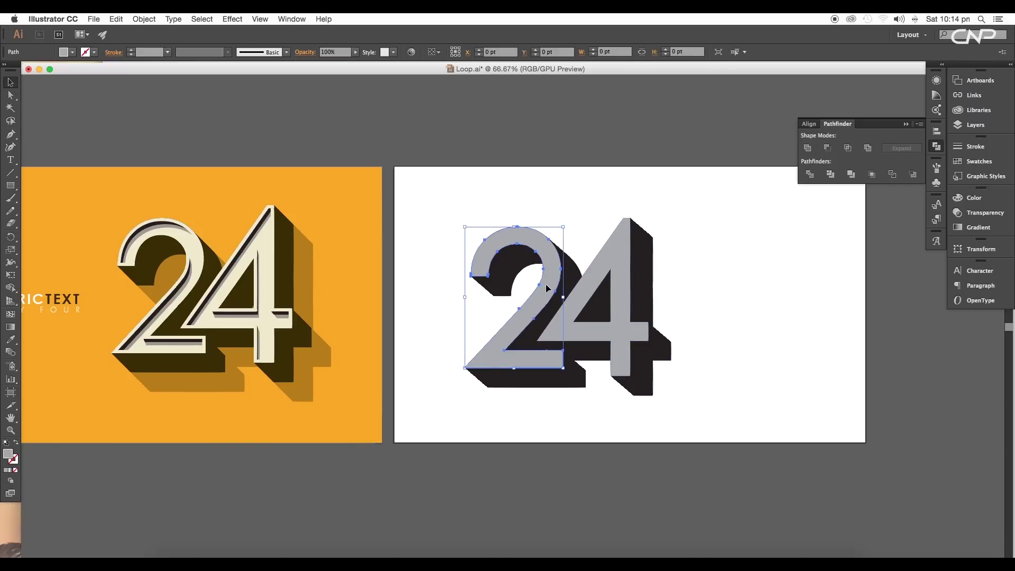
shift+click(583, 290)
scroll(581, 290, up, 1)
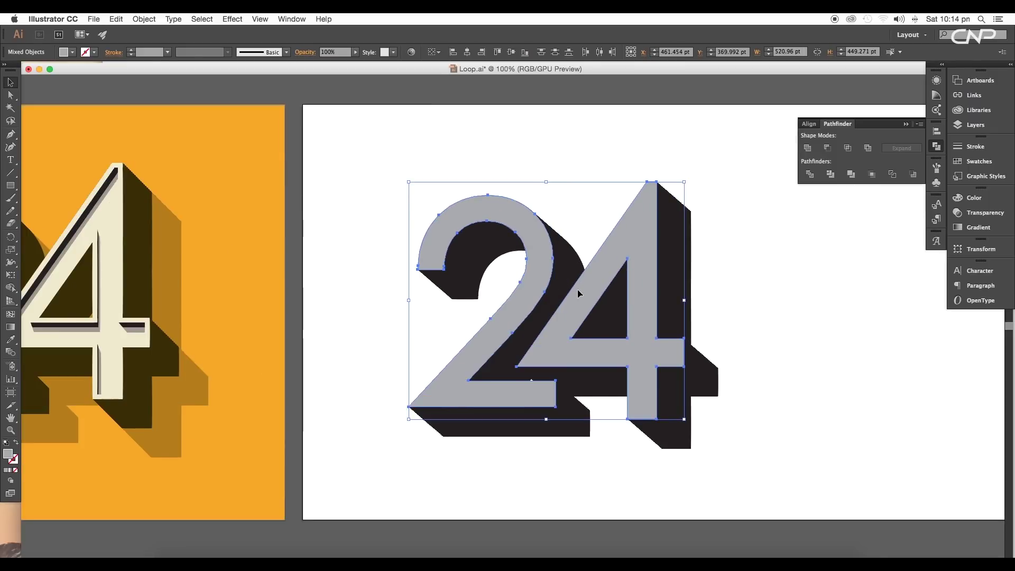
drag(578, 291, 693, 301)
- Set the grey digits' fill colour to pure white
key(a)
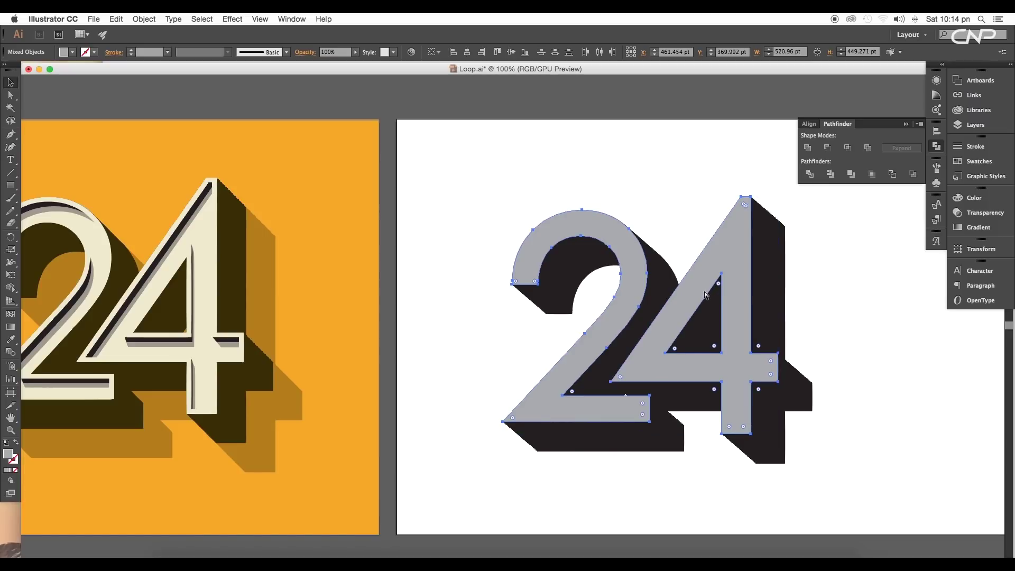
key(v)
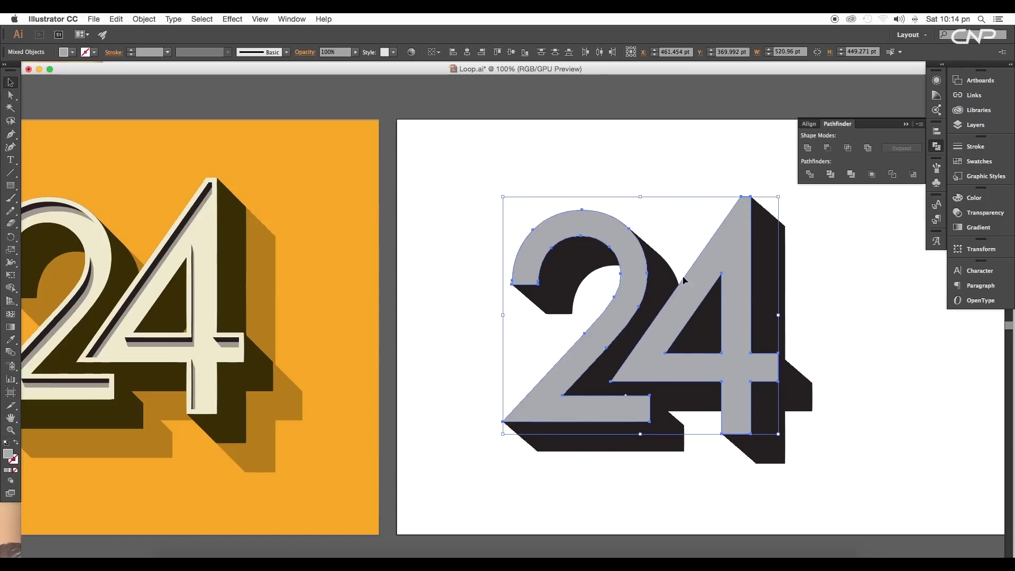
drag(713, 272, 664, 280)
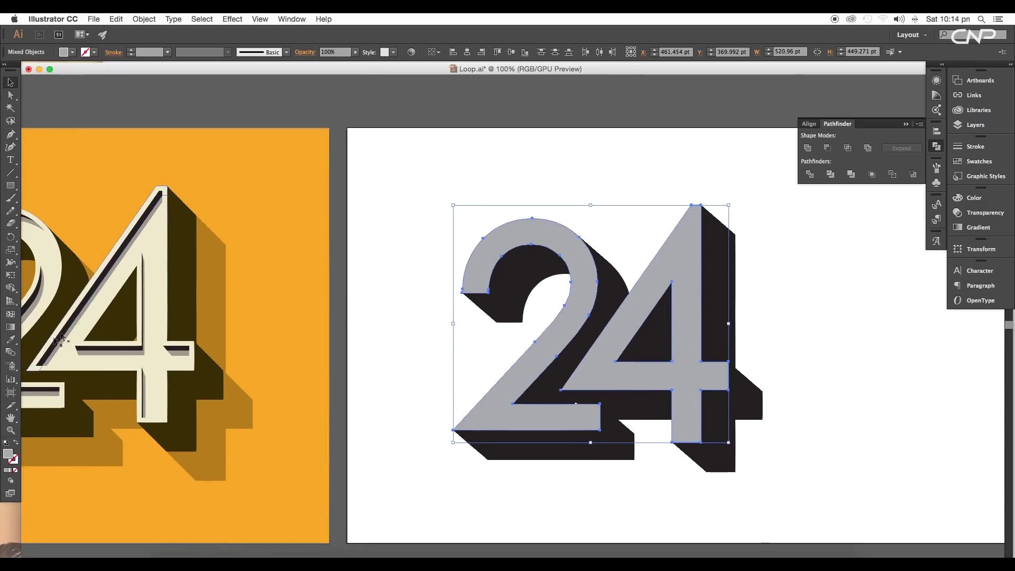
double_click(9, 456)
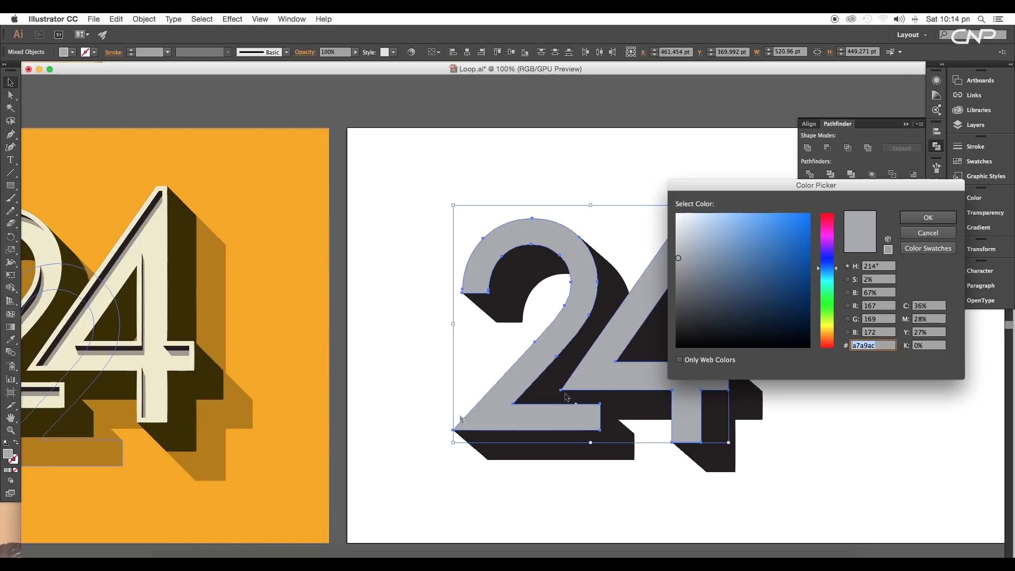
drag(720, 249, 656, 193)
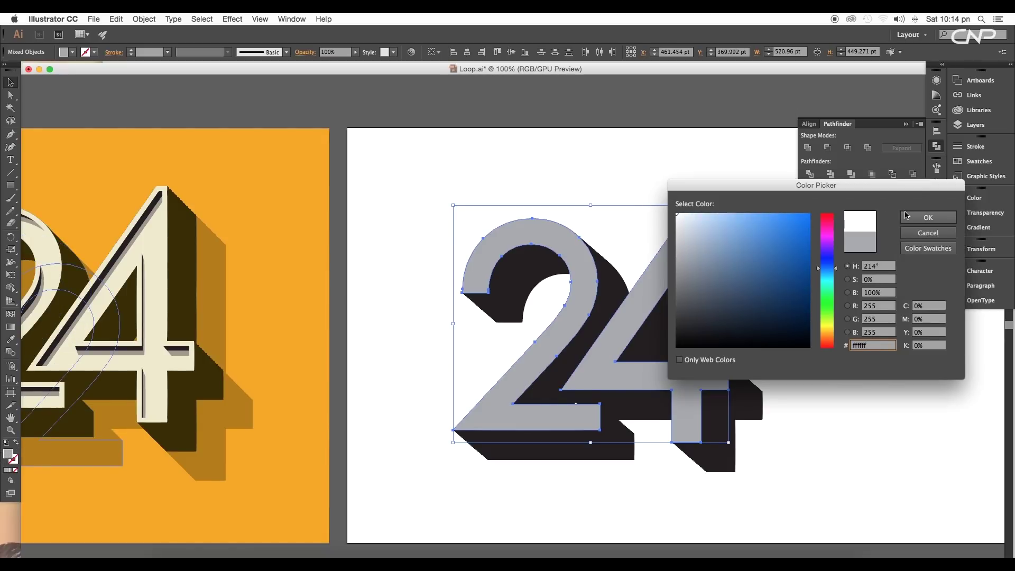
click(928, 217)
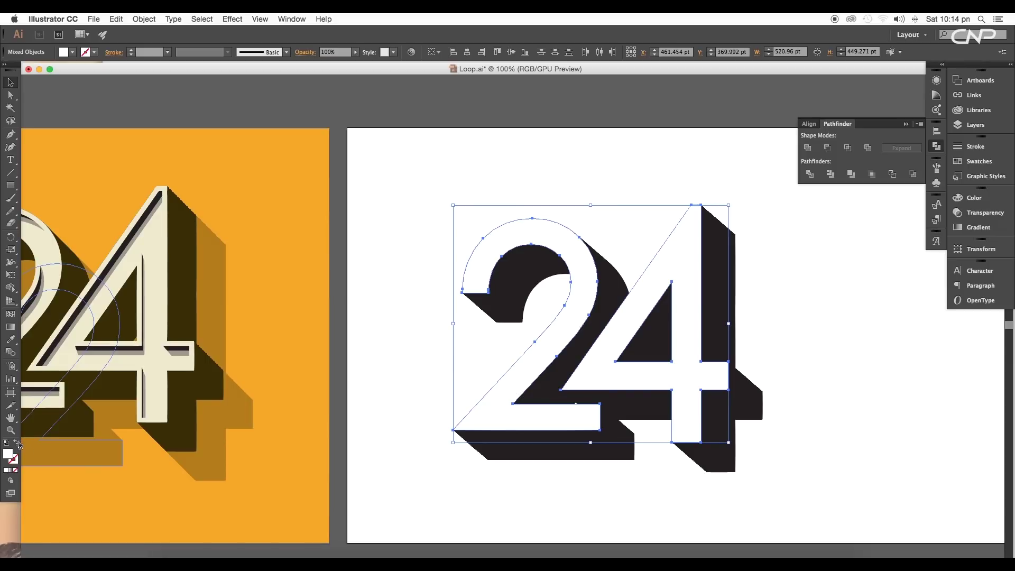
- Swap the white fill to a stroke aligned inside at 15 pt, then 10 pt
click(17, 444)
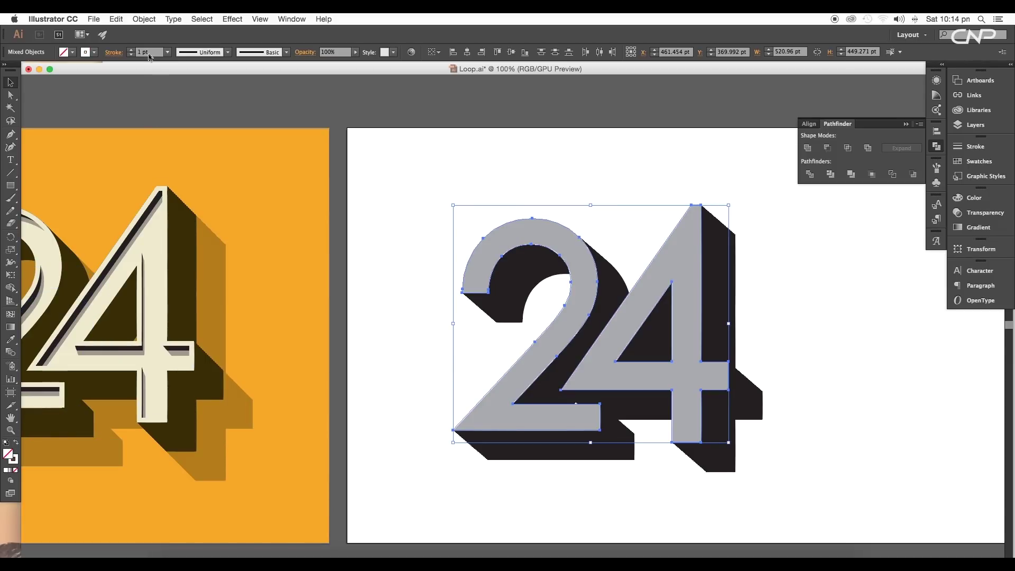
key(Up)
key(Up)
key(Up)
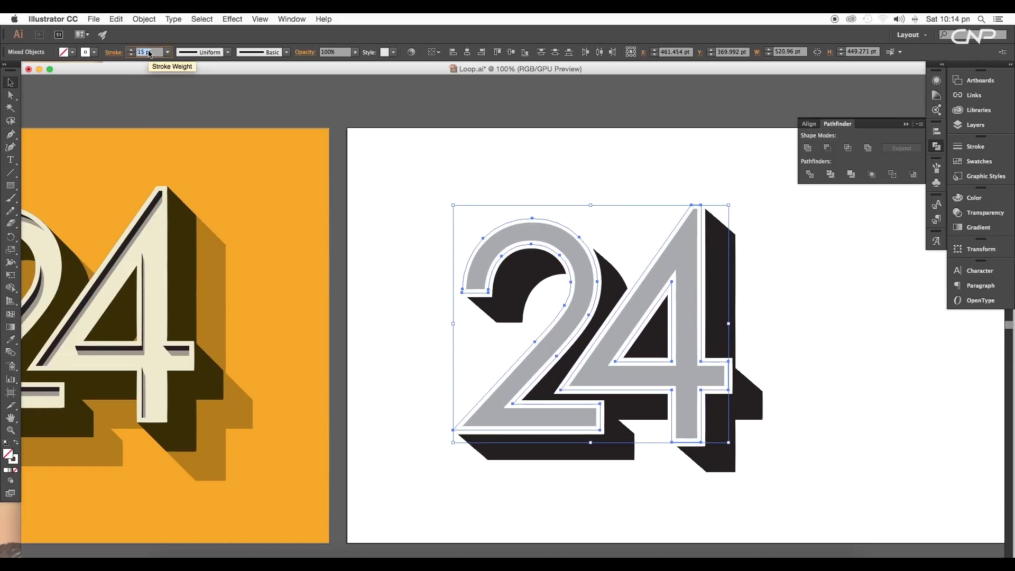
click(113, 53)
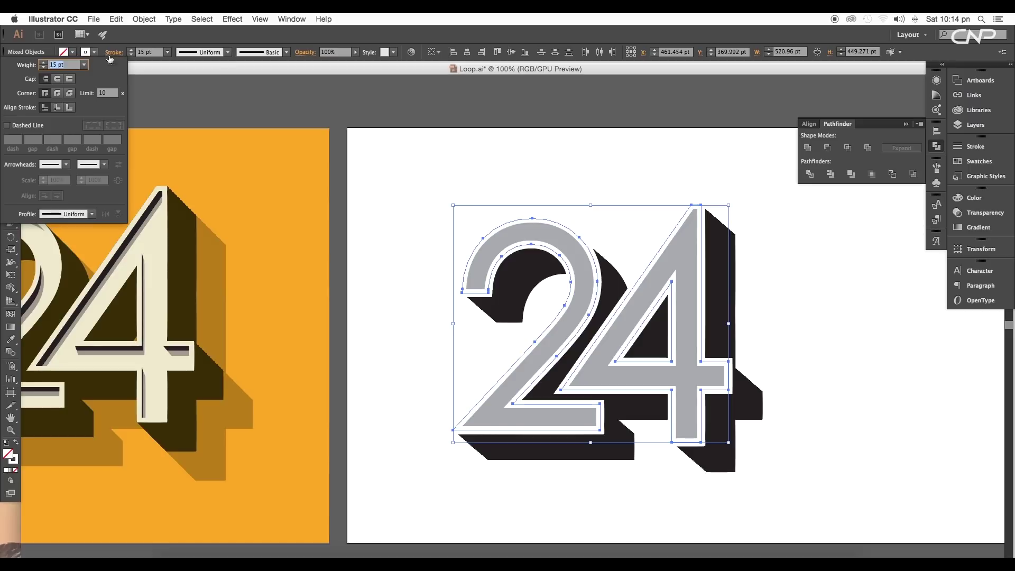
click(58, 108)
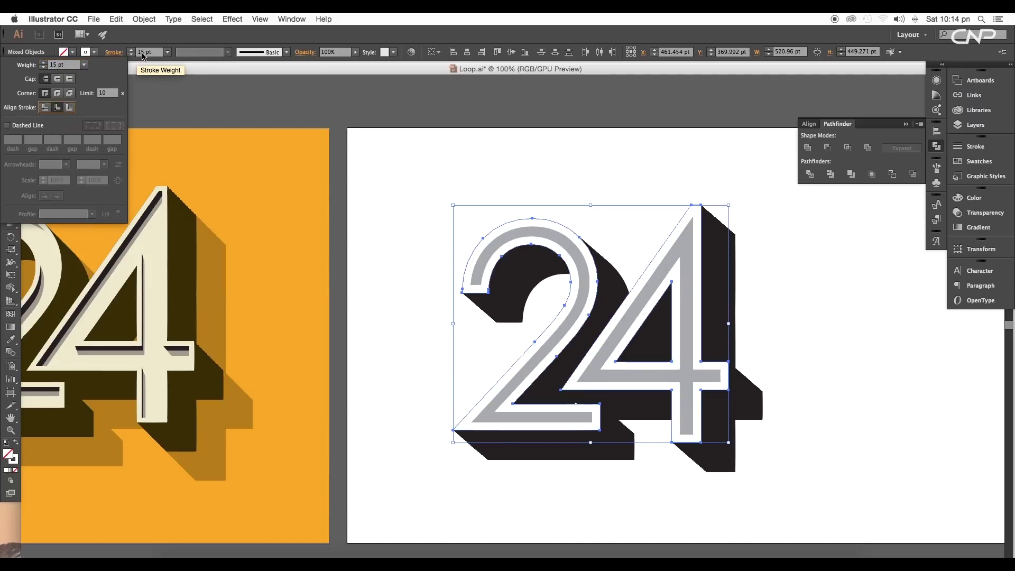
click(143, 57)
key(Down)
key(Down)
key(Down)
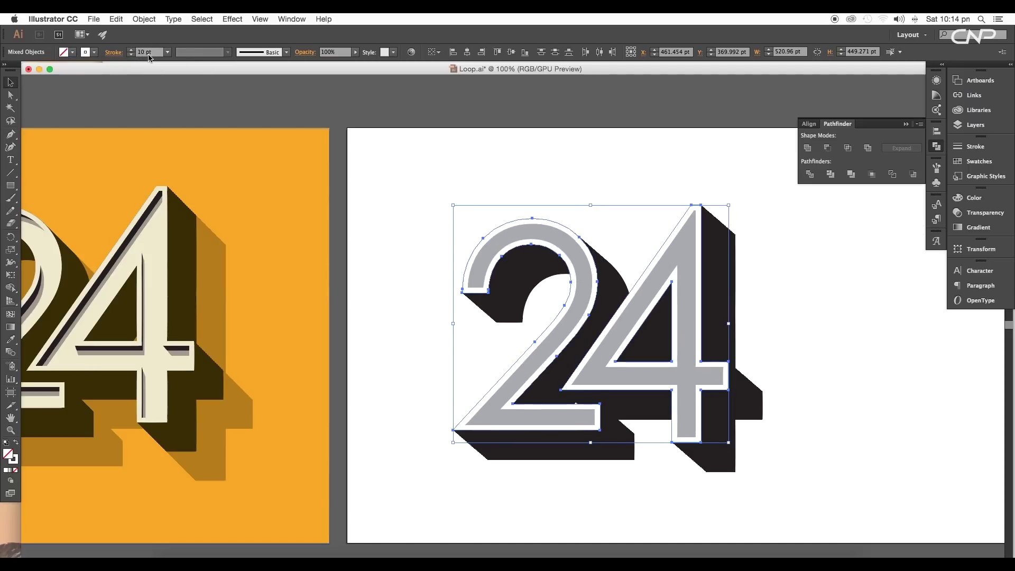
- Place a duplicate 24 to the right and an offset copy over it
key(super+equal)
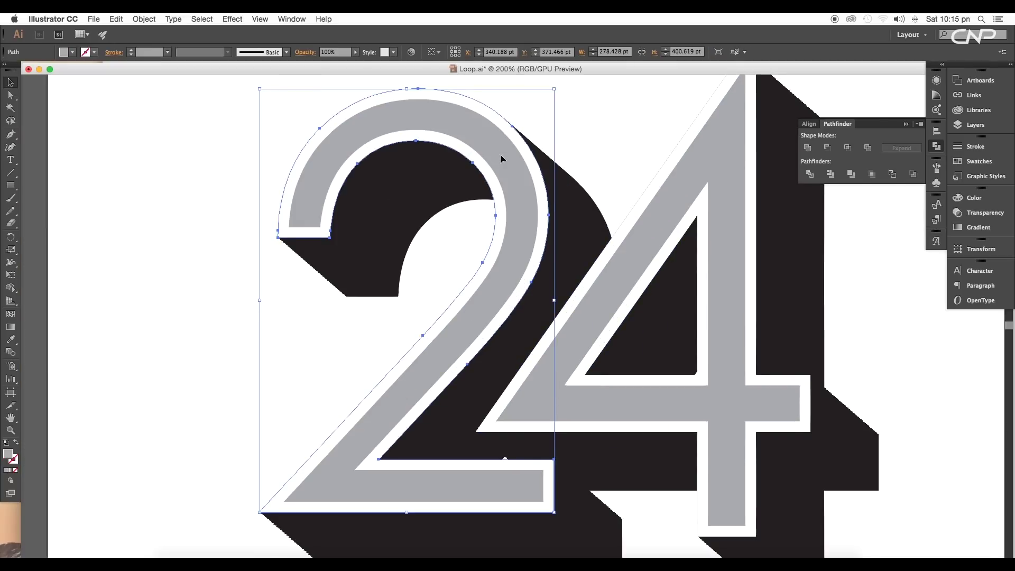
key(super+minus)
key(super+minus)
key(super+minus)
drag(686, 256, 759, 261)
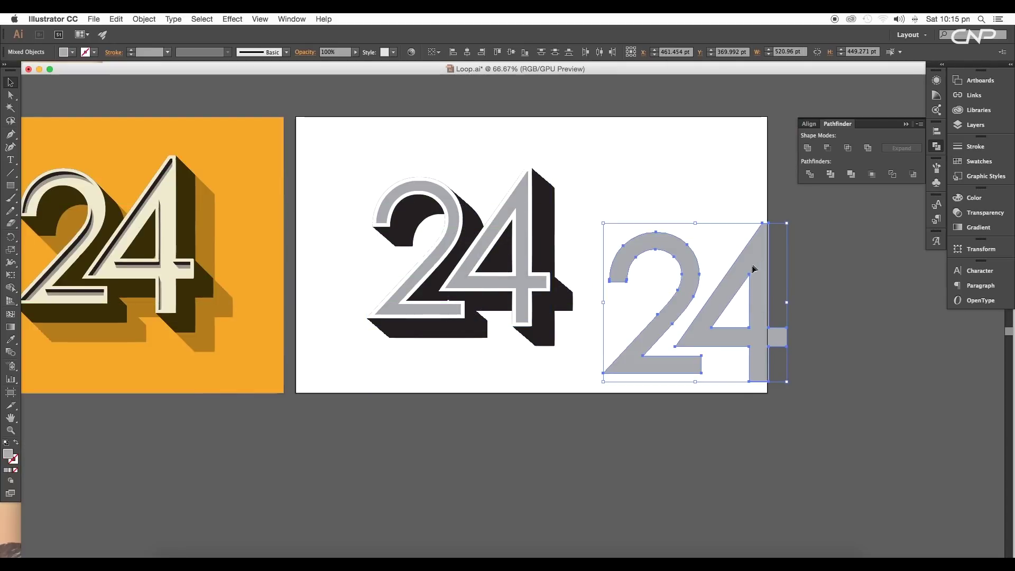
mouse_move(702, 288)
mouse_down()
mouse_move(611, 254)
mouse_move(604, 266)
mouse_up()
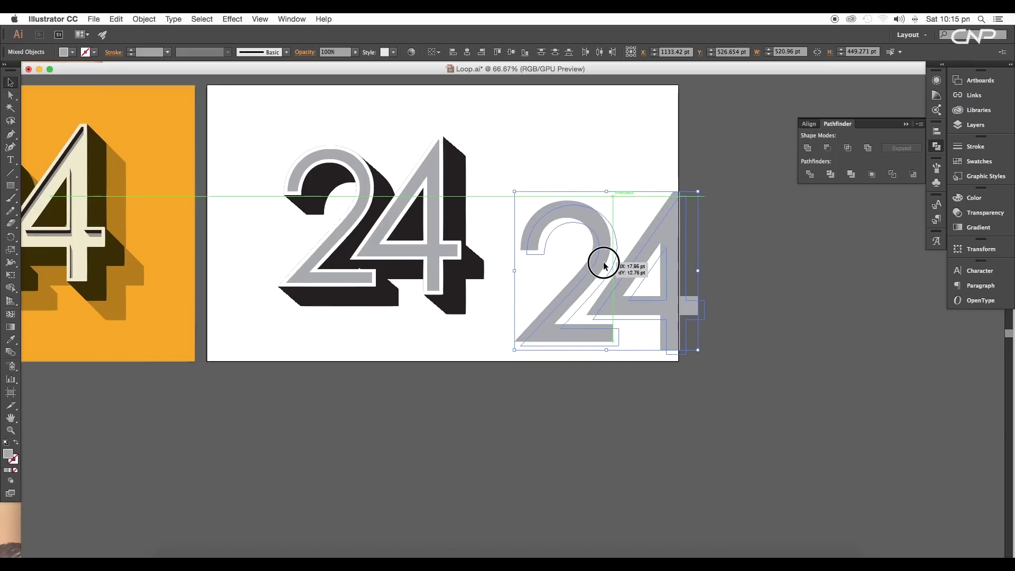
drag(605, 265, 604, 267)
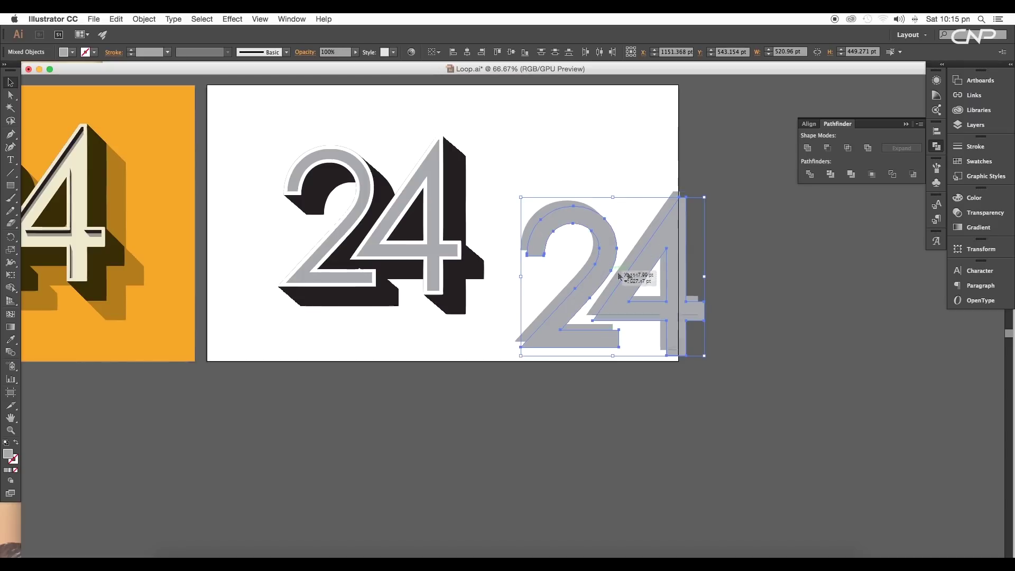
- Apply Pathfinder Minus Front to the overlapping 4 copies and 2 copies
click(766, 293)
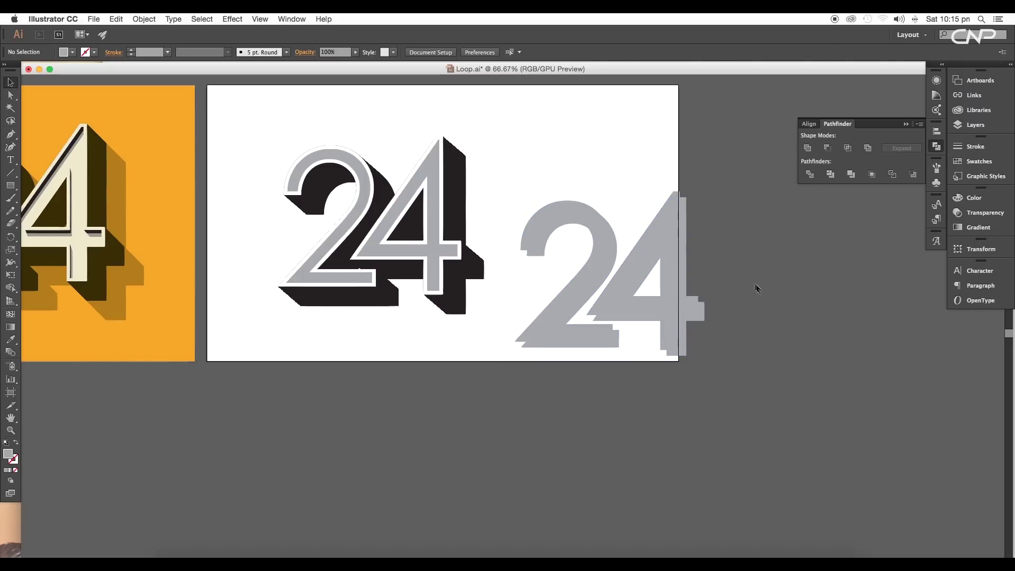
click(655, 333)
click(827, 147)
click(634, 233)
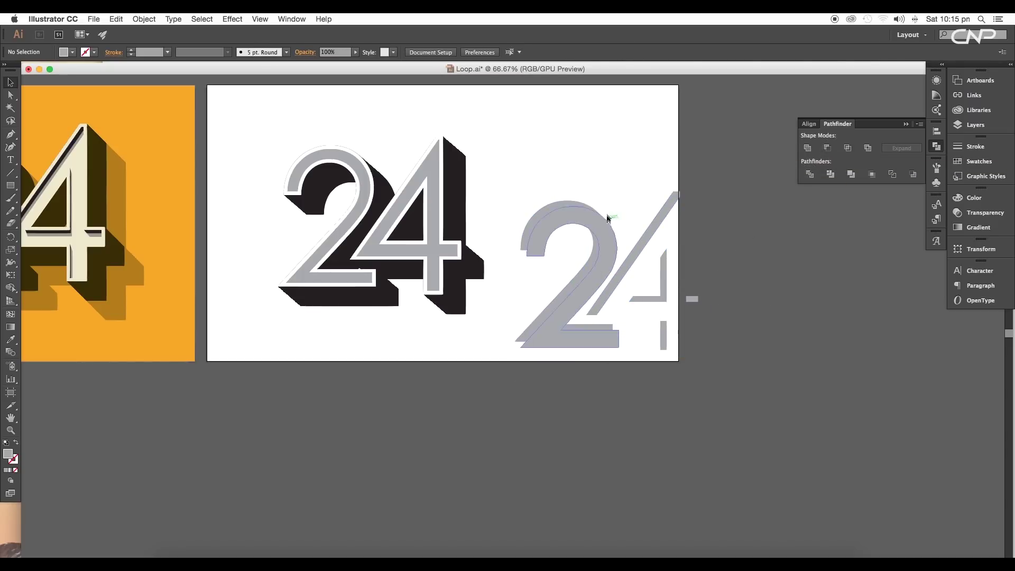
click(564, 218)
click(827, 148)
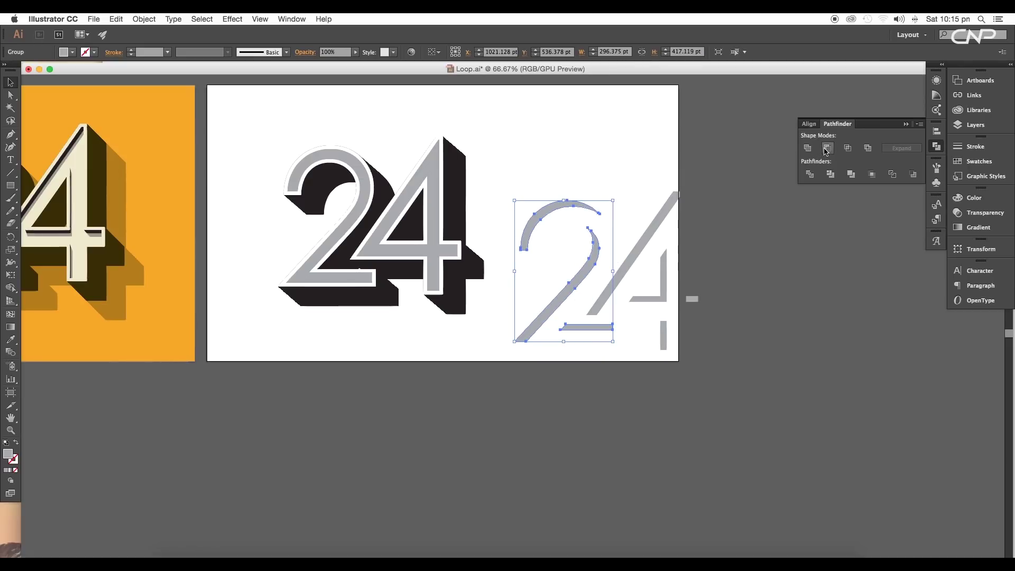
- Move the cut 2 and 4 pieces onto the original 24
mouse_move(733, 333)
mouse_down()
mouse_move(532, 199)
mouse_move(399, 290)
mouse_up()
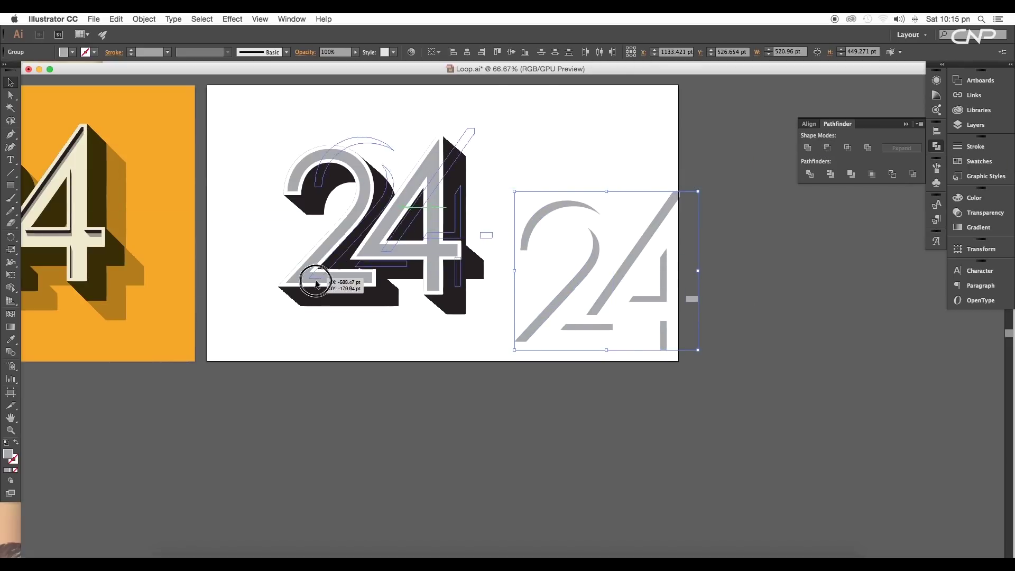
mouse_move(316, 284)
mouse_down()
mouse_move(265, 255)
mouse_move(344, 315)
mouse_up()
key(super+equal)
key(super+equal)
key(super+minus)
key(super+minus)
- Eyedrop the dark extrusion colour onto the cut pieces
click(403, 268)
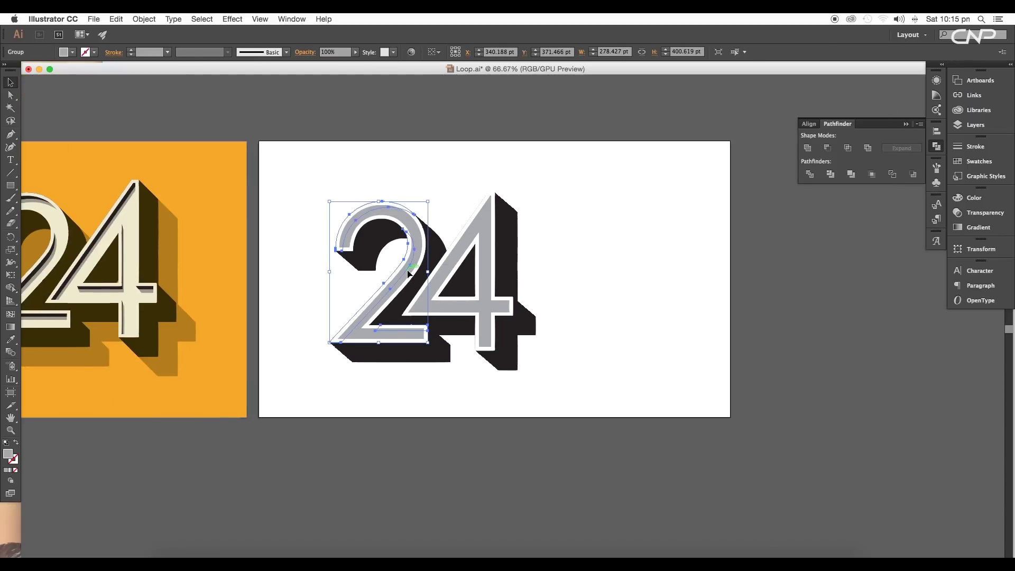
click(463, 246)
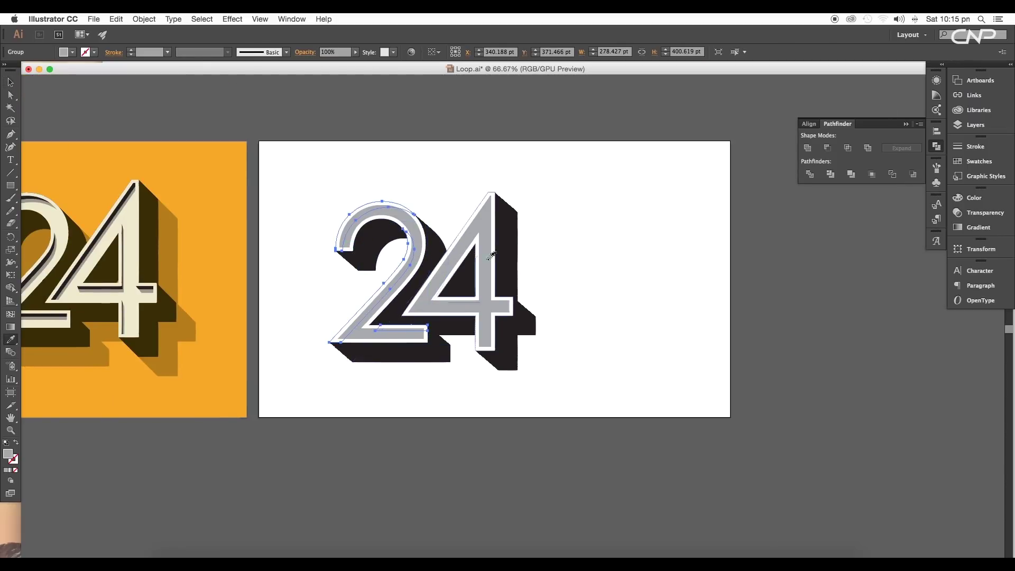
key(i)
click(506, 237)
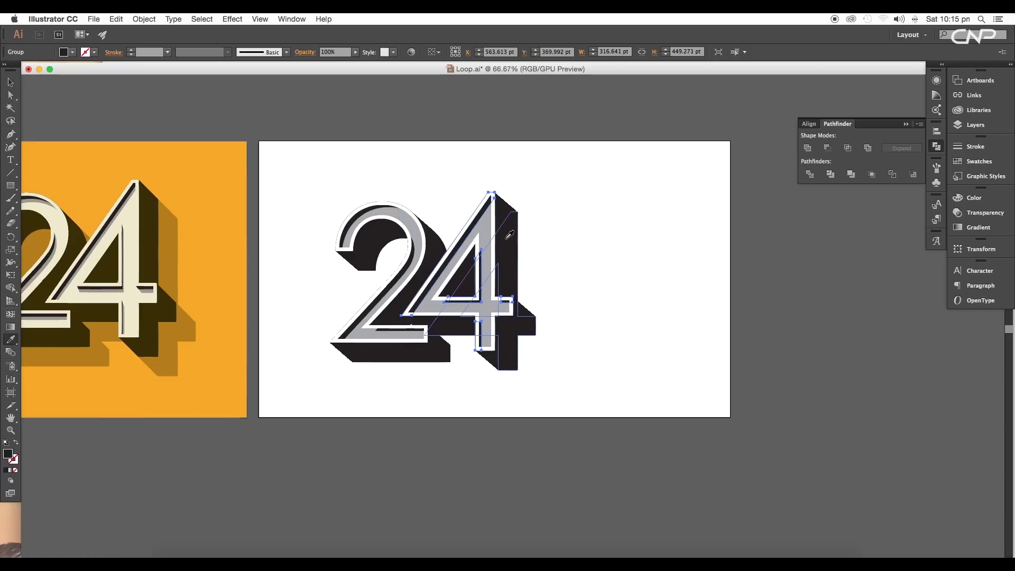
key(super+plus)
key(super+plus)
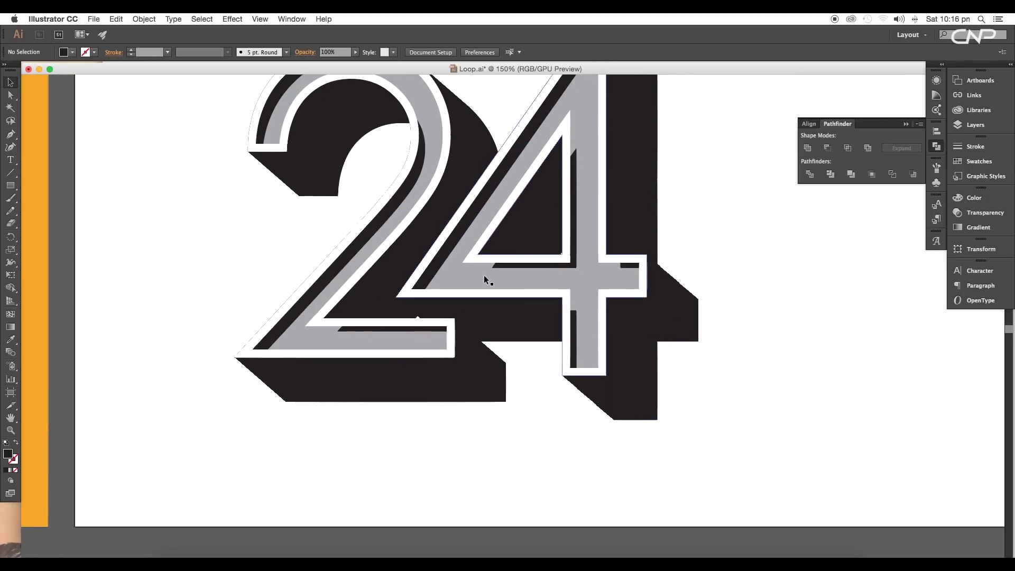
- Drag the grey stripe's first corner anchors out to the 4's diagonal edge
key(super+plus)
click(480, 346)
key(super+plus)
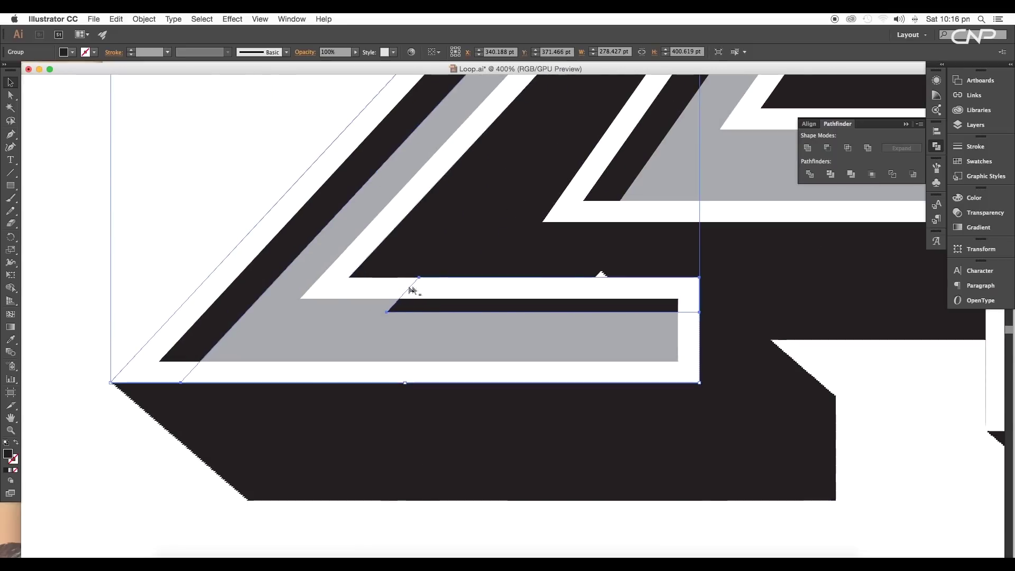
click(10, 96)
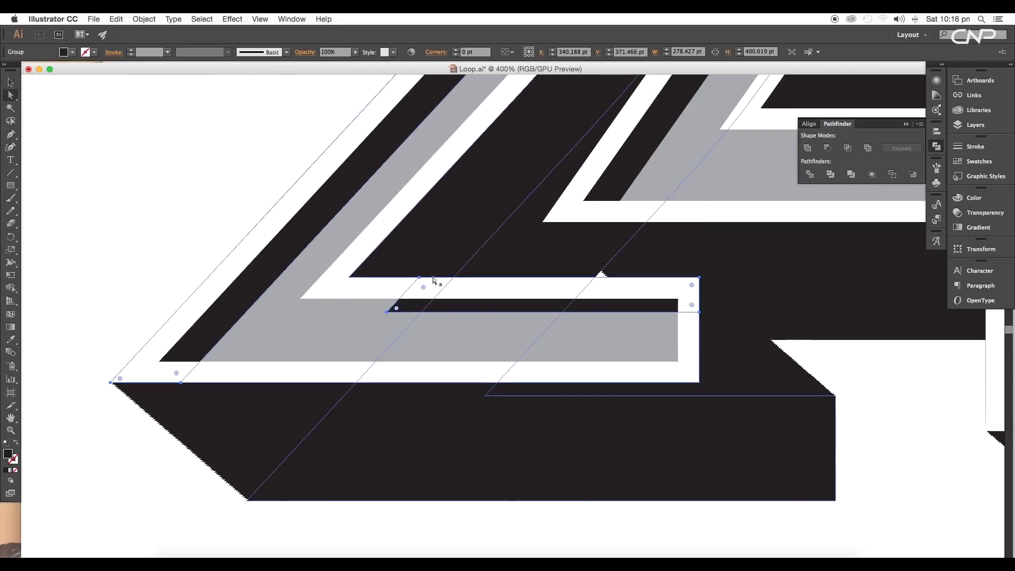
click(389, 311)
drag(386, 314, 323, 310)
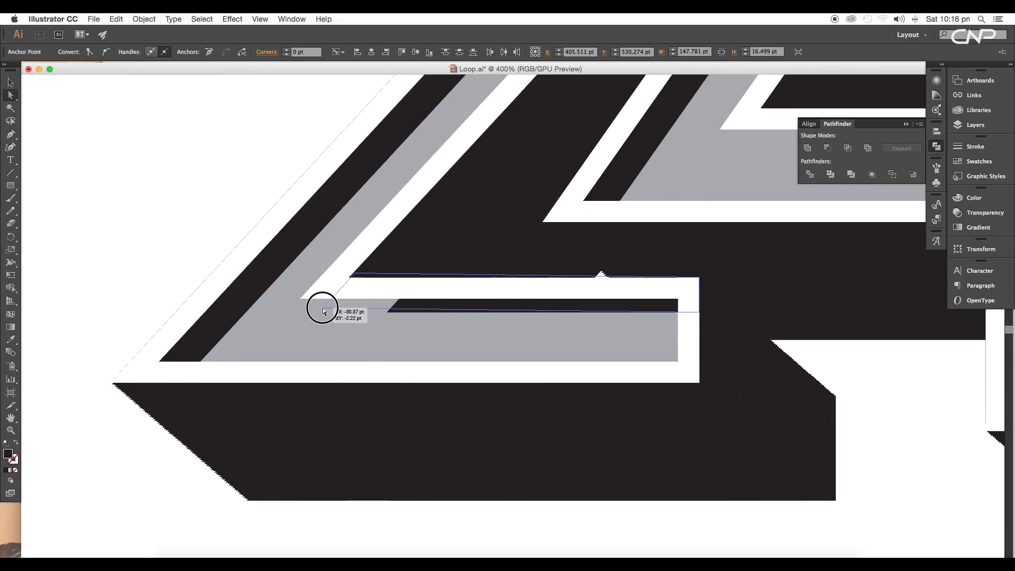
scroll(327, 317, right, 10)
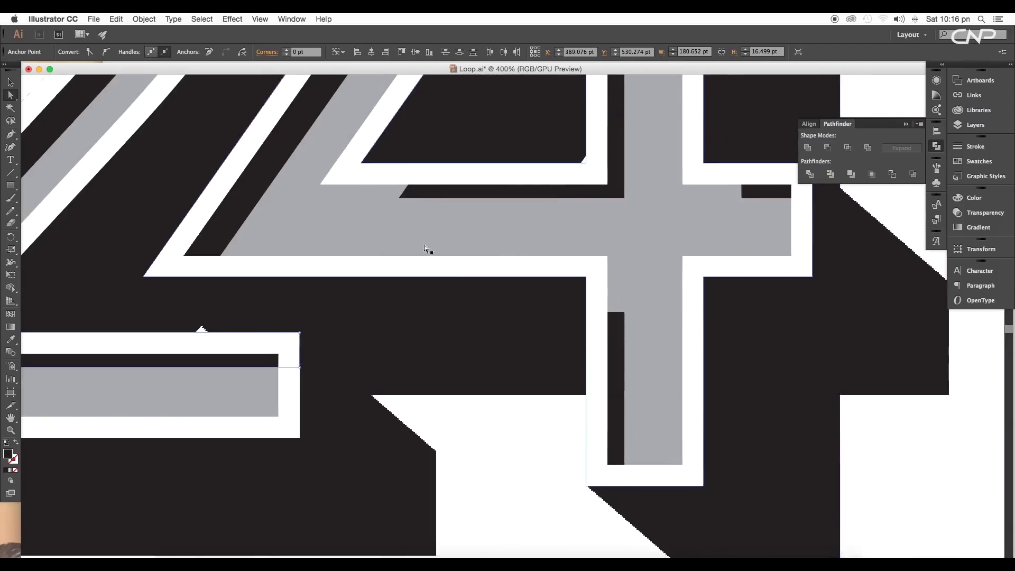
scroll(344, 196, right, 3)
mouse_move(637, 206)
mouse_down()
mouse_move(605, 212)
mouse_move(578, 185)
mouse_up()
- Pull the stripe corners under the crossbar and atop the stem onto the 4's outline
click(257, 171)
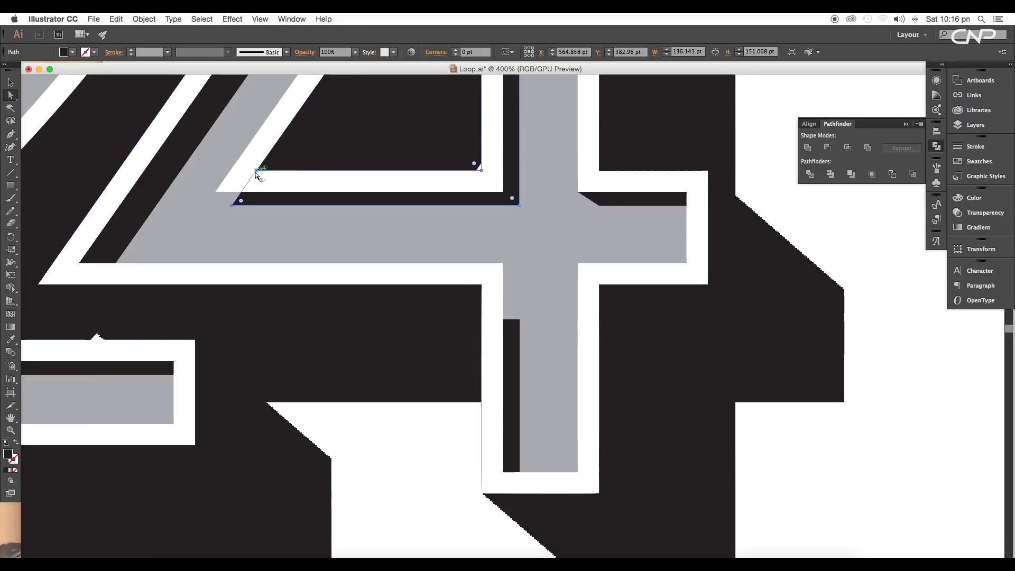
drag(256, 172, 219, 195)
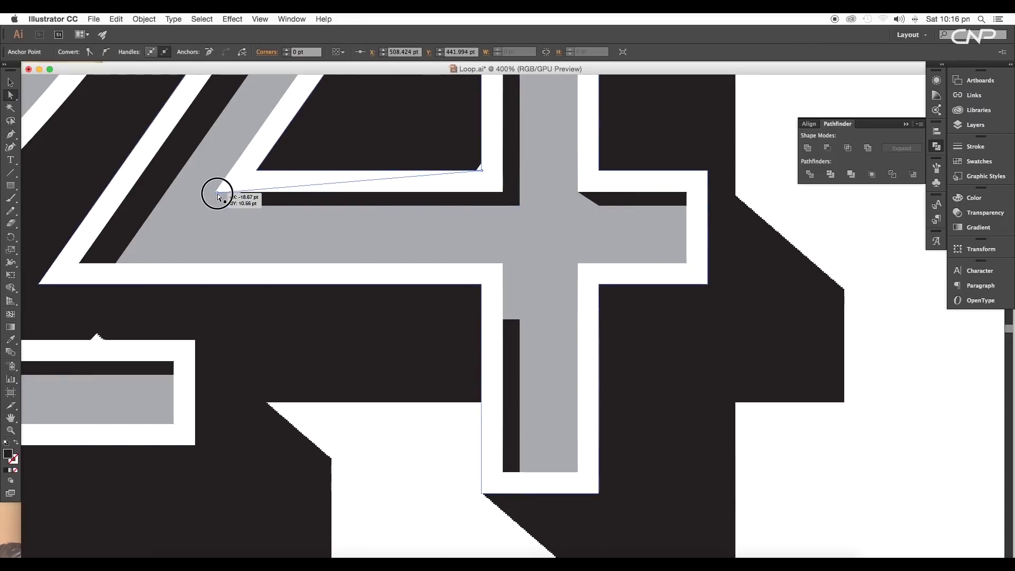
click(482, 197)
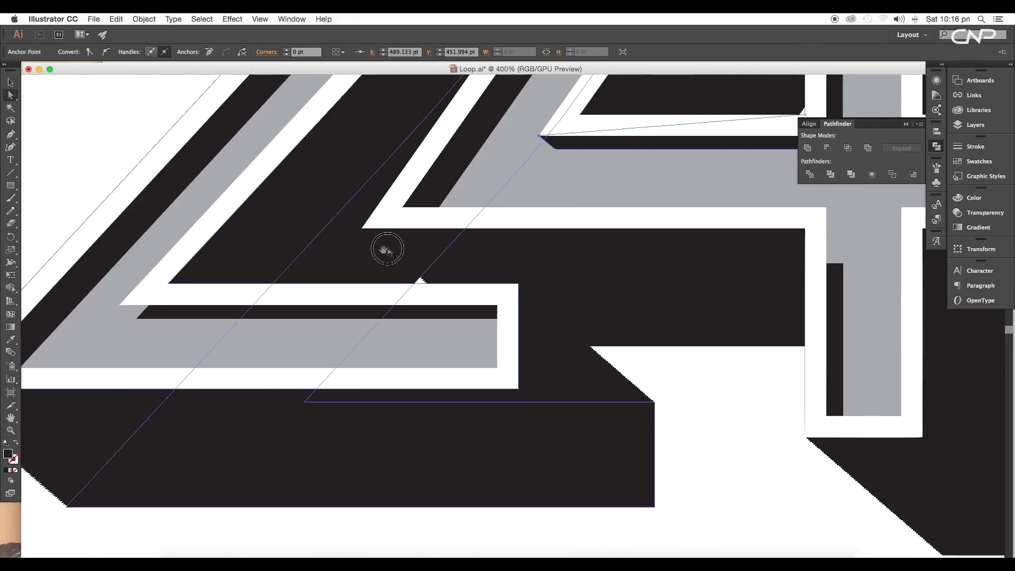
click(294, 247)
drag(294, 246, 226, 278)
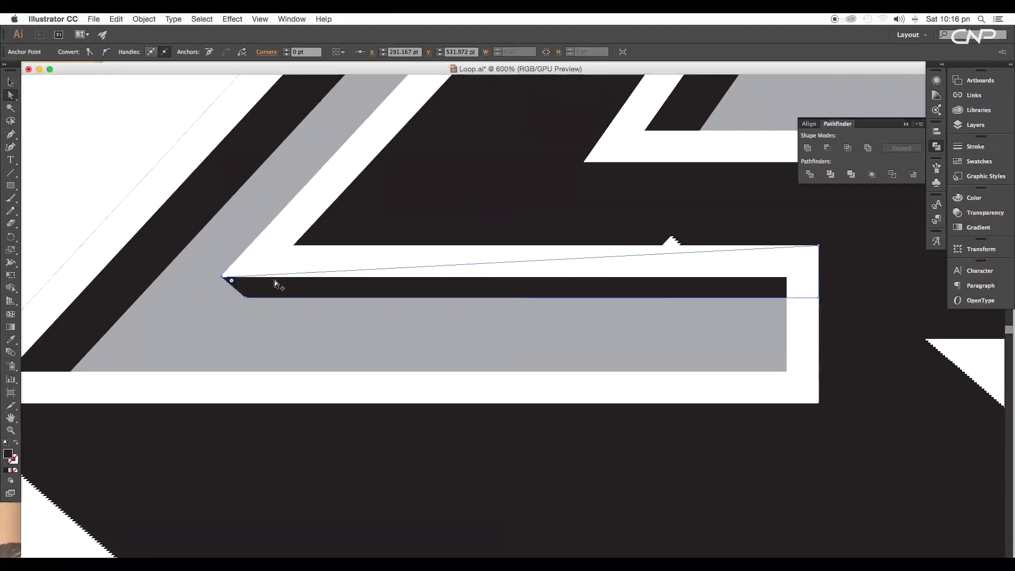
key(super+minus)
key(super+minus)
key(super+minus)
key(super+plus)
mouse_move(489, 181)
mouse_down()
mouse_move(502, 177)
mouse_move(503, 199)
mouse_up()
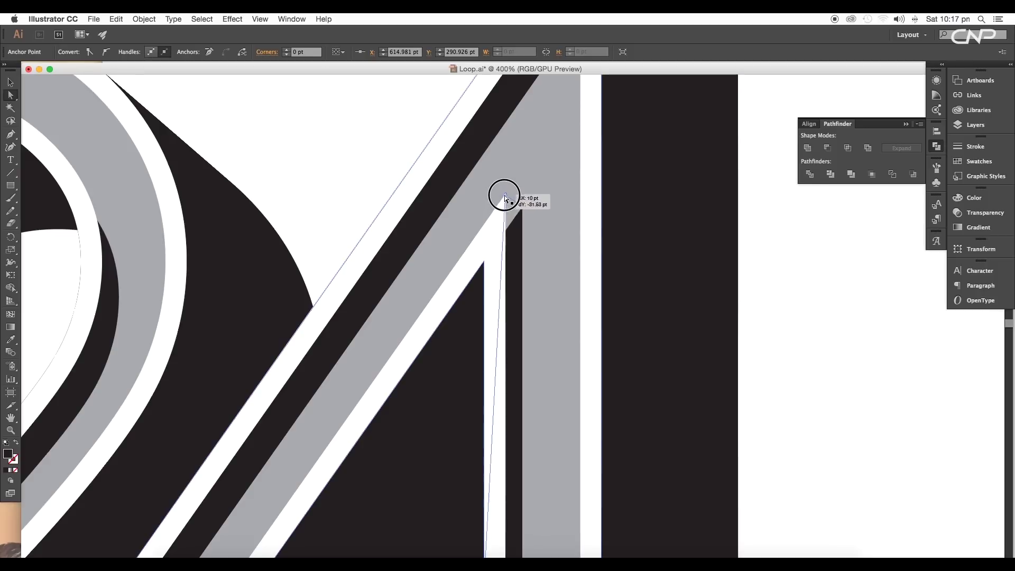
key(super+minus)
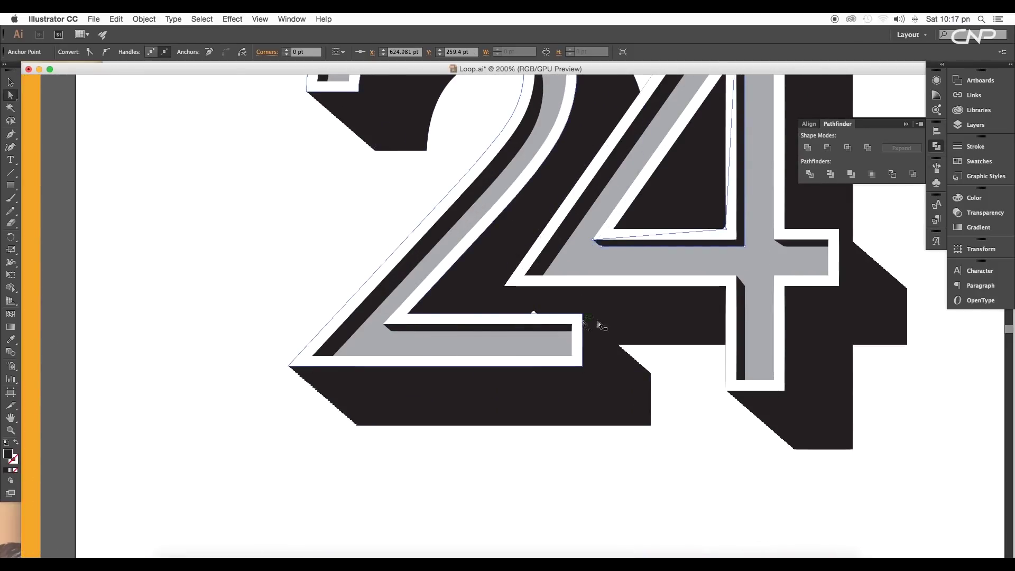
scroll(585, 324, right, 3)
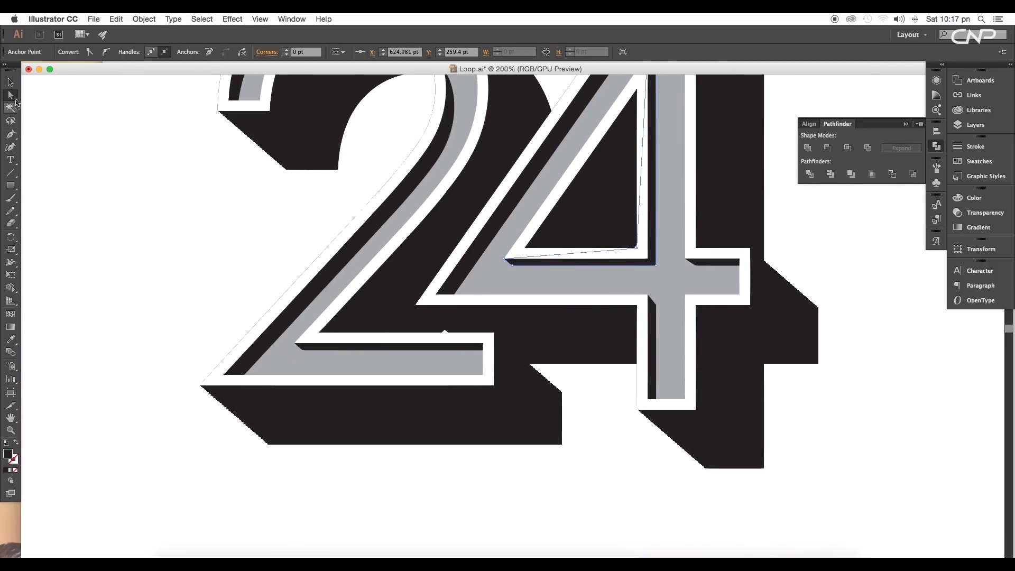
- Duplicate the 24 extrusion blend, offset down and to the right
key(v)
key(super+minus)
click(638, 290)
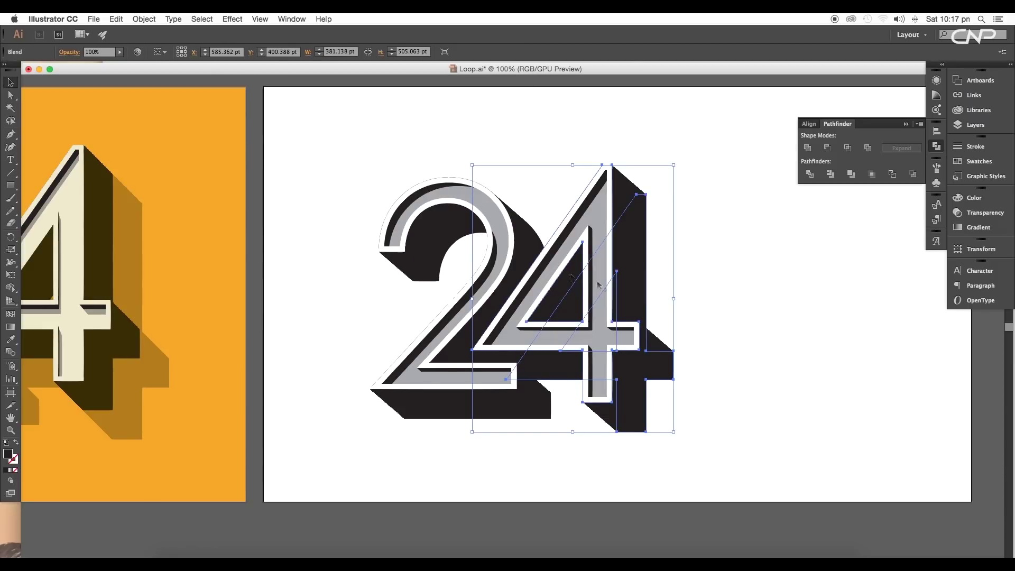
shift+click(530, 242)
drag(633, 421, 667, 448)
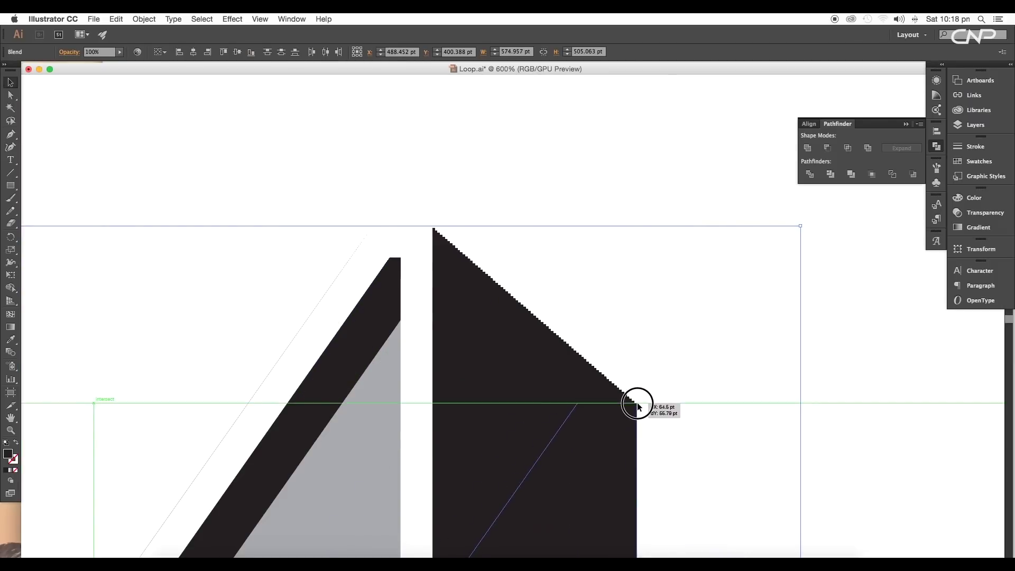
key(super+1)
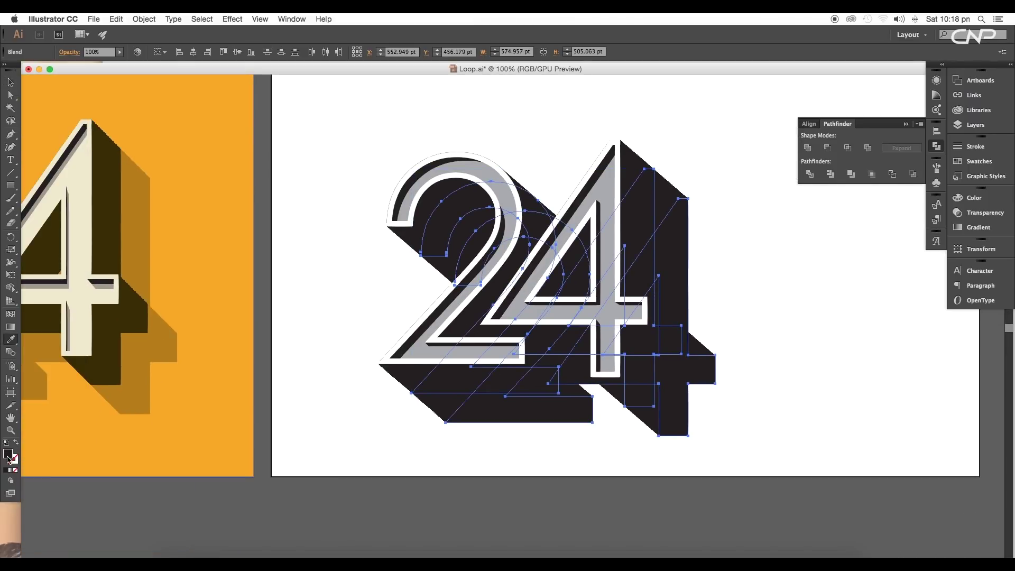
- Fill the offset copy brown using the Color Picker and Eyedropper
double_click(9, 454)
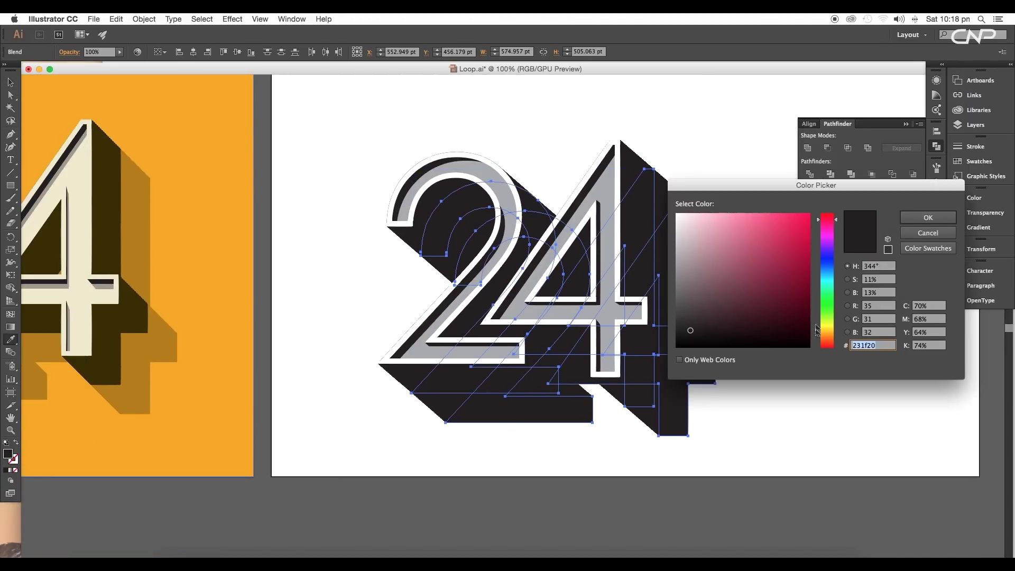
click(818, 331)
click(793, 223)
click(917, 218)
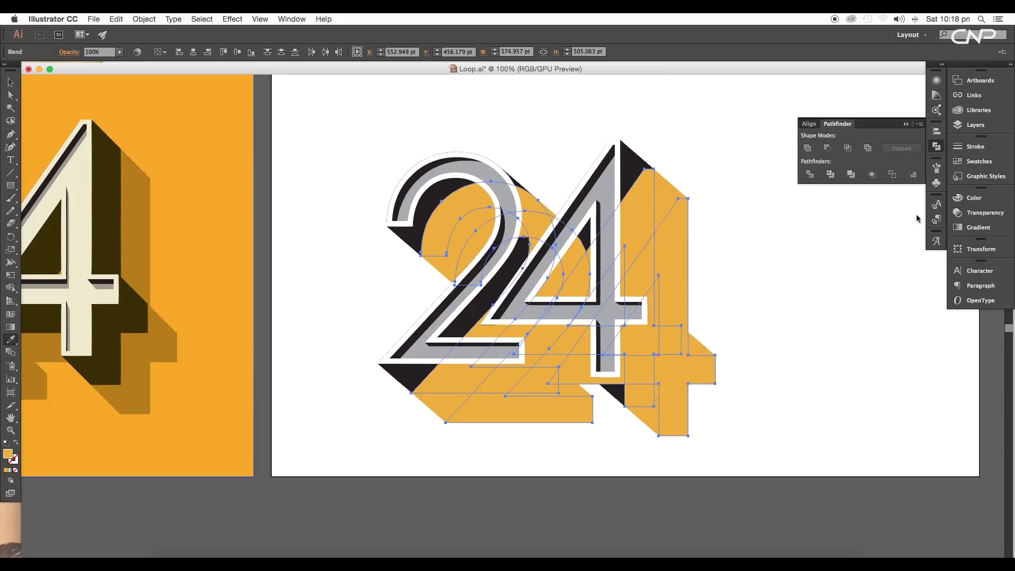
click(59, 184)
- Send the brown shadow copy to the back, behind the black extrusion
click(10, 82)
click(340, 177)
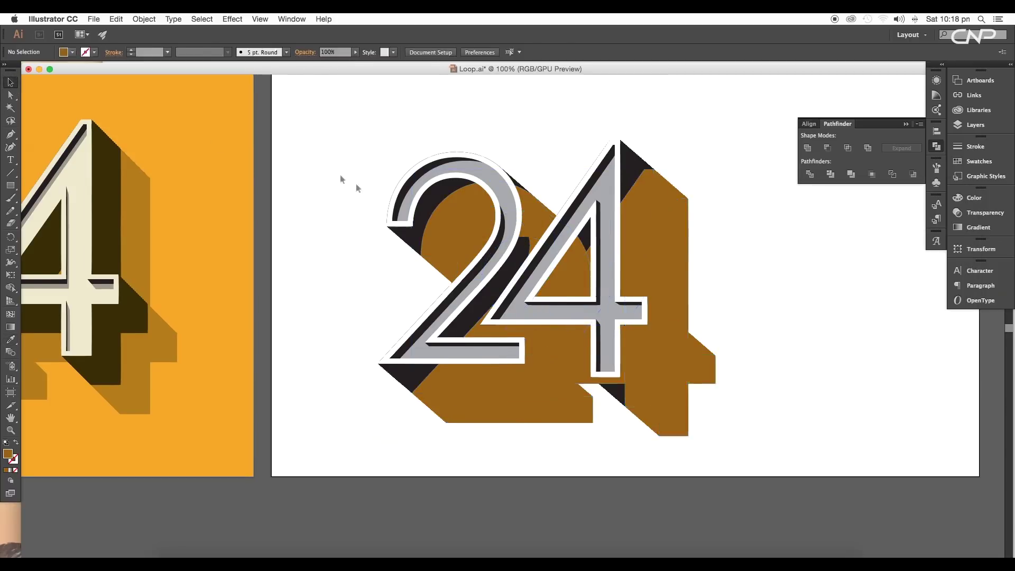
scroll(340, 177, right, 5)
scroll(340, 177, up, 2)
right_click(488, 432)
click(610, 522)
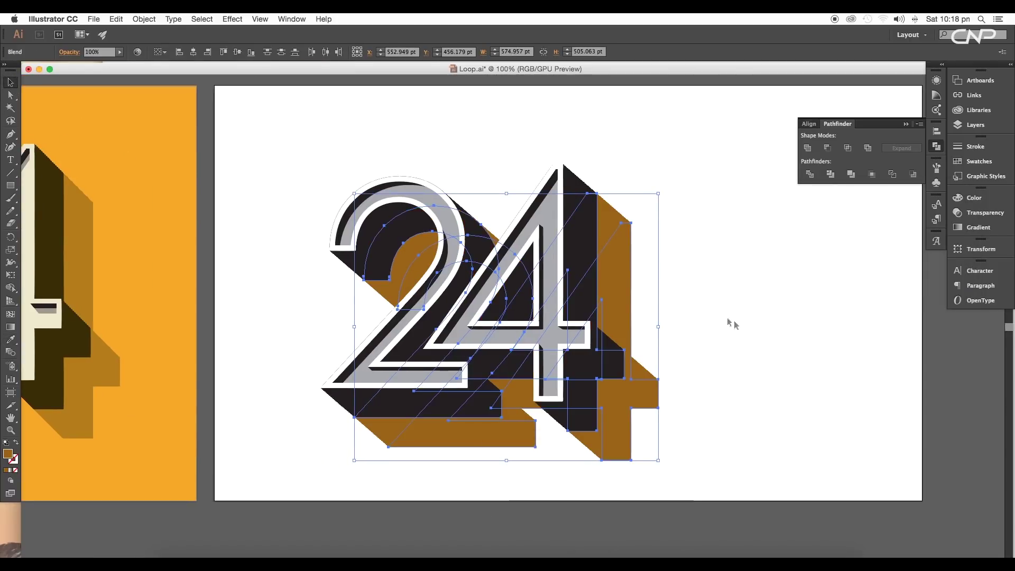
click(718, 322)
scroll(512, 268, left, 4)
scroll(511, 268, down, 2)
- Alt-drag a slightly offset copy of the 2 and 4 faces
click(511, 268)
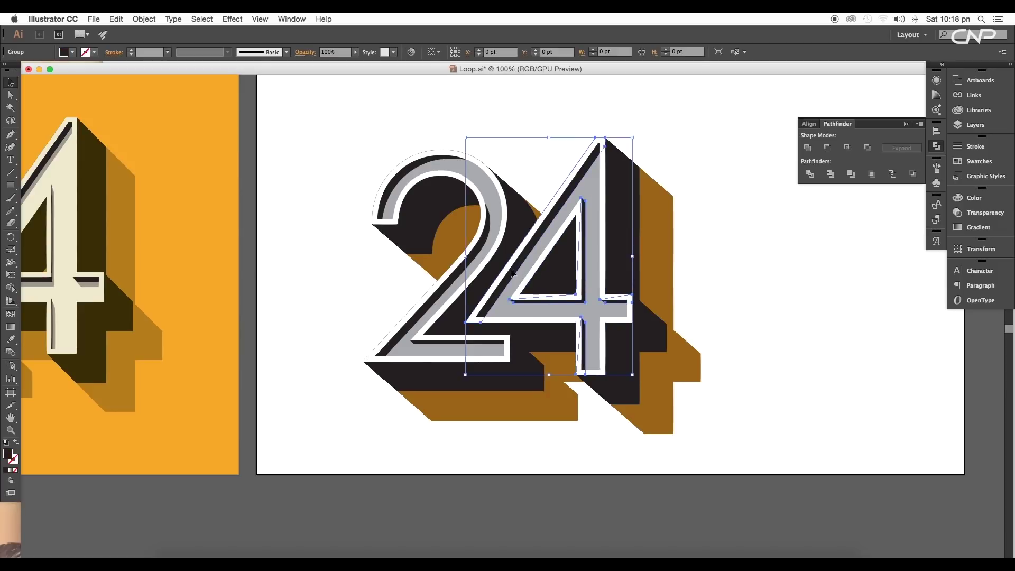
shift+click(447, 284)
scroll(447, 283, up, 4)
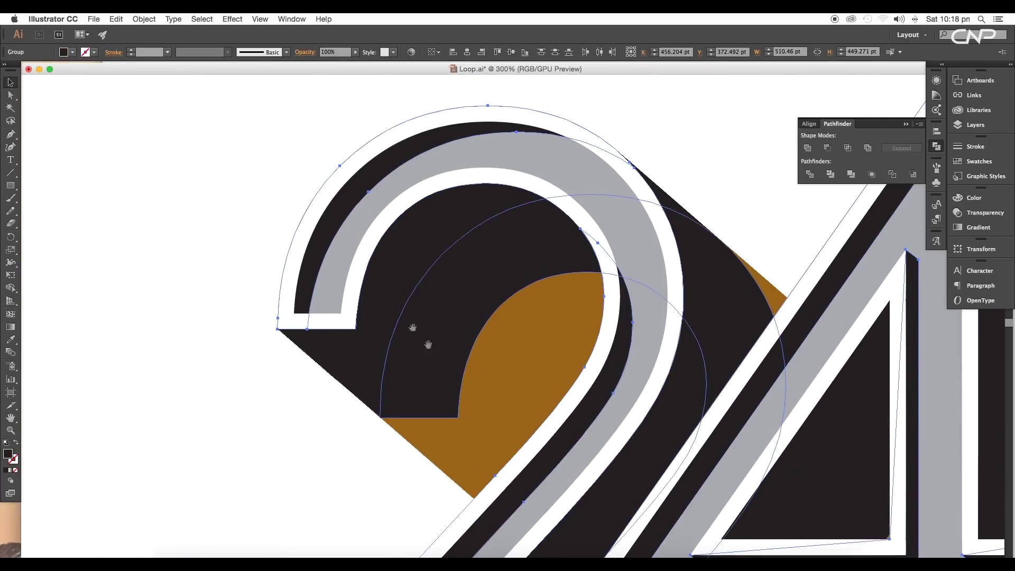
drag(346, 211, 355, 219)
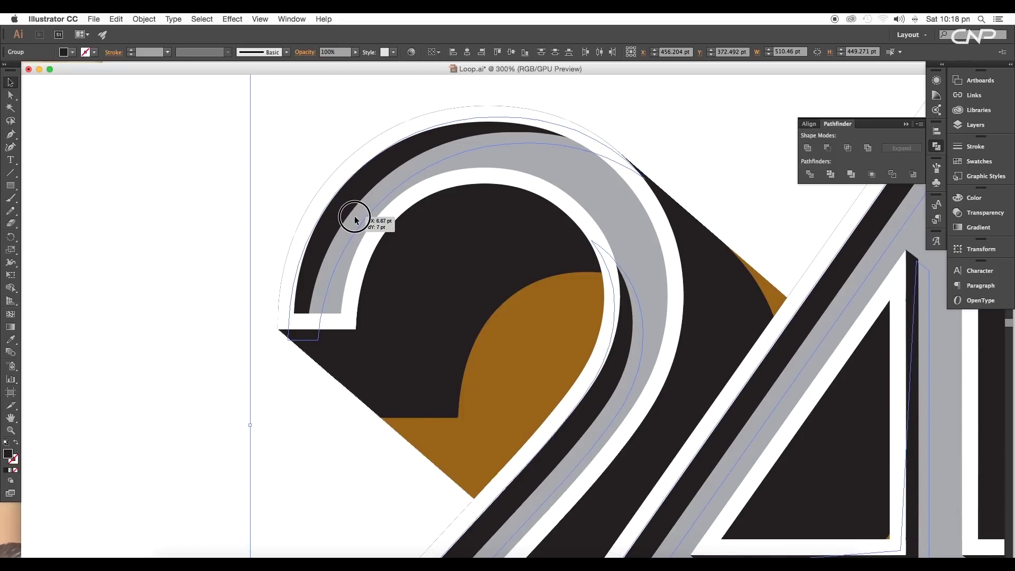
drag(355, 220, 357, 221)
key(super+minus)
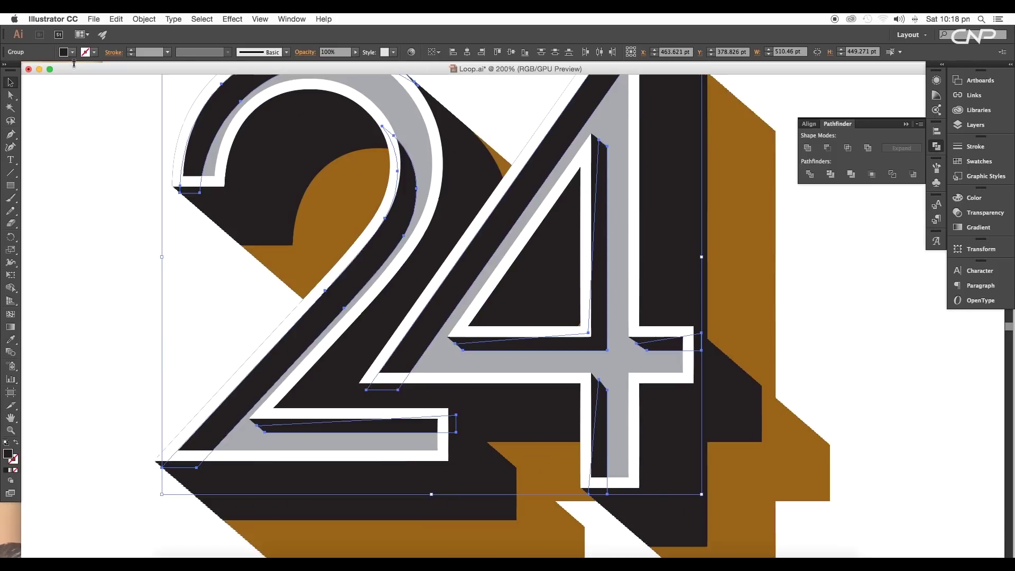
- Fill the offset face copy grey from the Fill swatches
click(72, 52)
click(66, 94)
key(Escape)
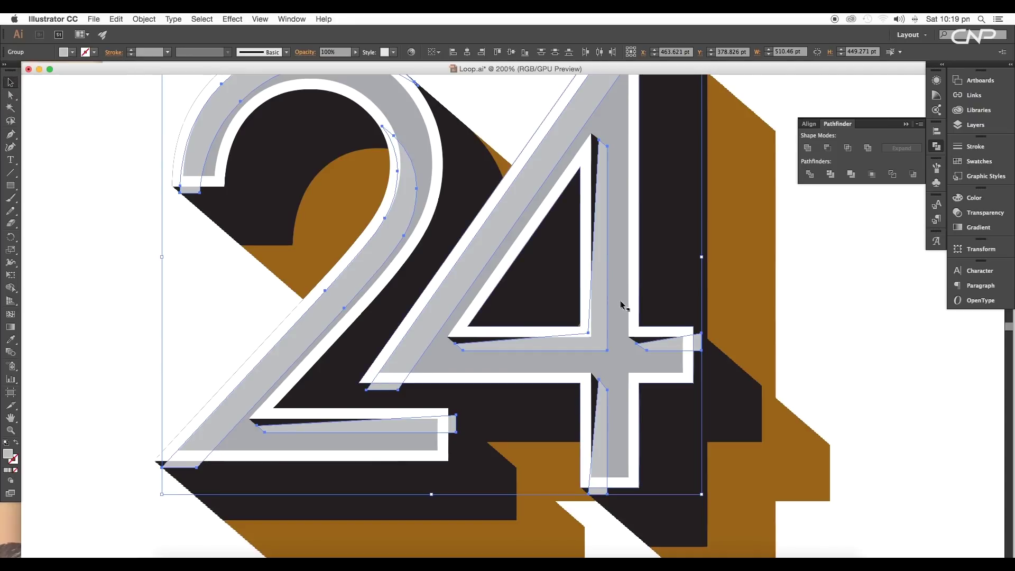
key(a)
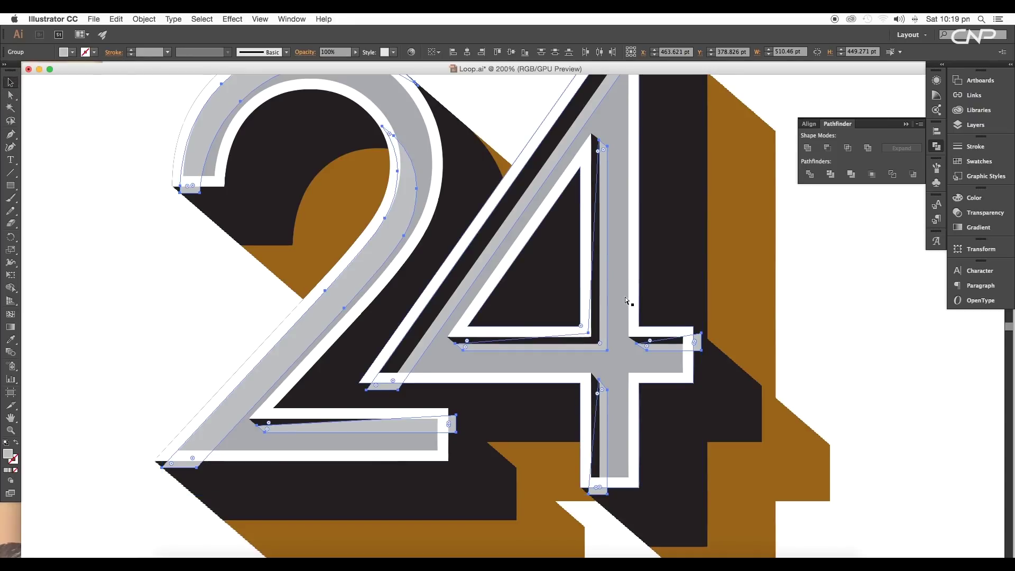
scroll(528, 305, up, 2)
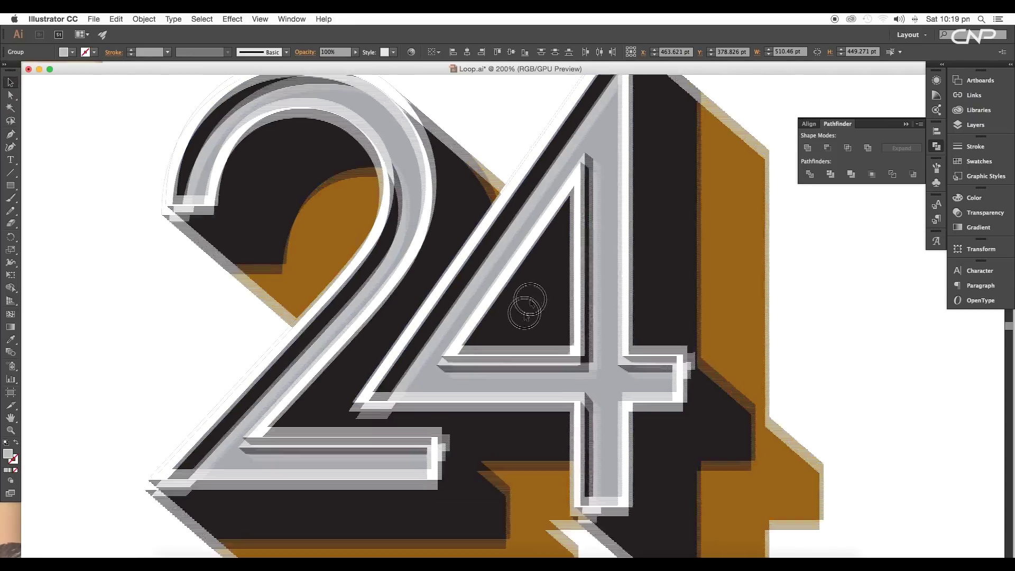
scroll(181, 157, up, 5)
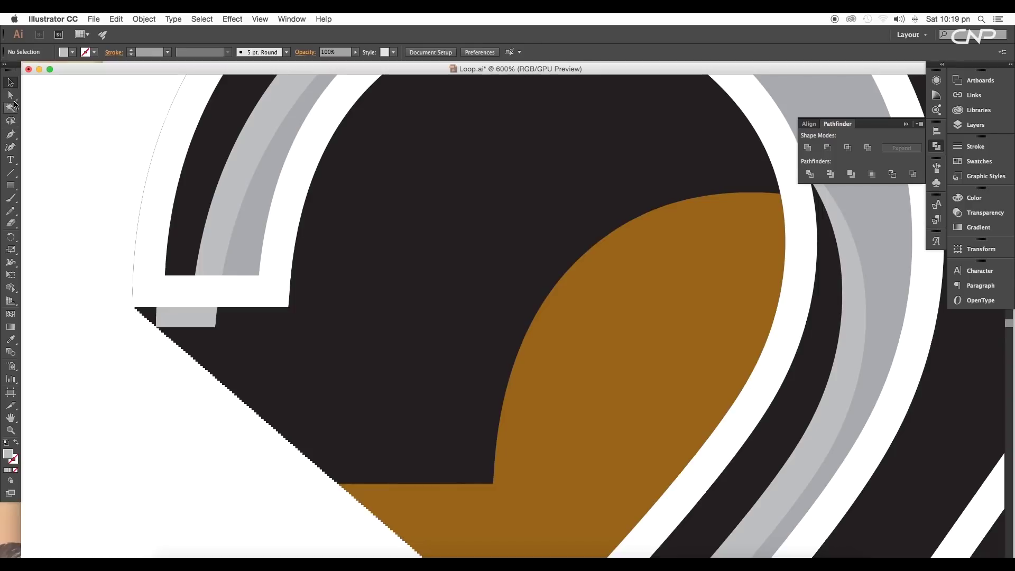
- Snap the grey shape's corners at the 2's base onto the letter edges
click(215, 327)
drag(155, 327, 156, 306)
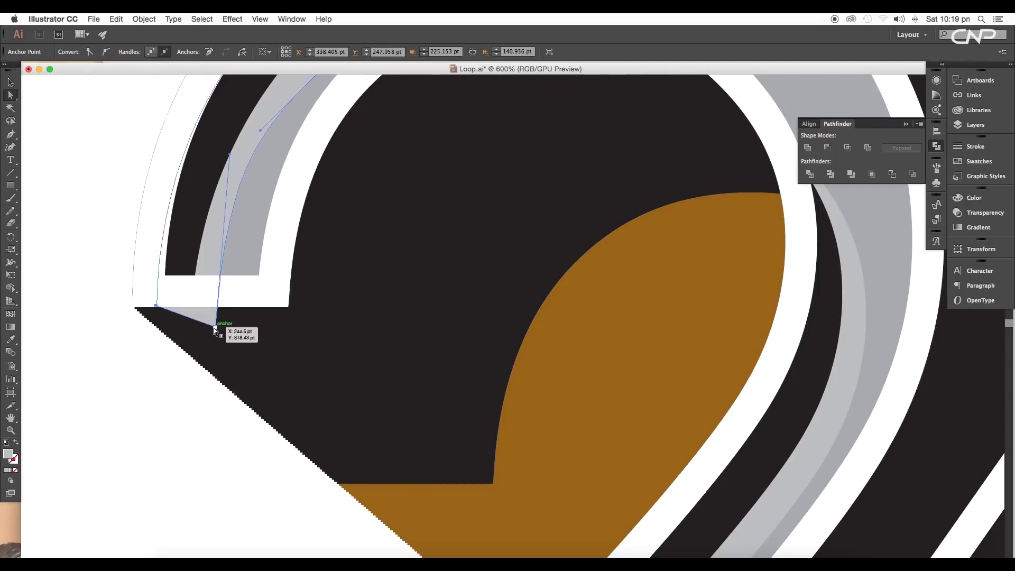
drag(214, 329, 215, 301)
scroll(222, 343, down, 2)
drag(226, 392, 236, 380)
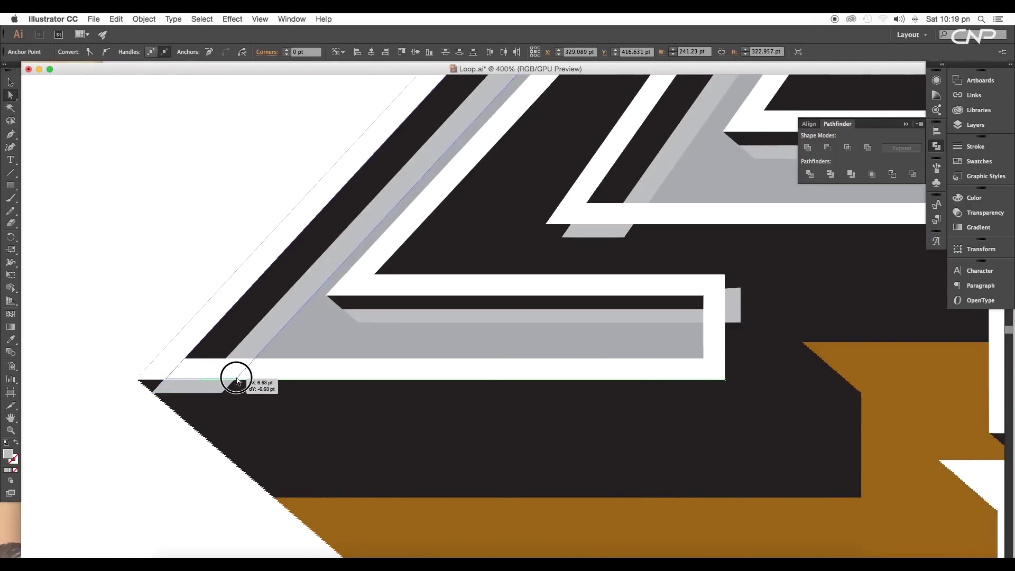
scroll(378, 421, right, 5)
scroll(423, 370, up, 3)
- Align the grey sliver's corners on the 4's crossbar with the stem edge
click(481, 351)
drag(480, 351, 489, 359)
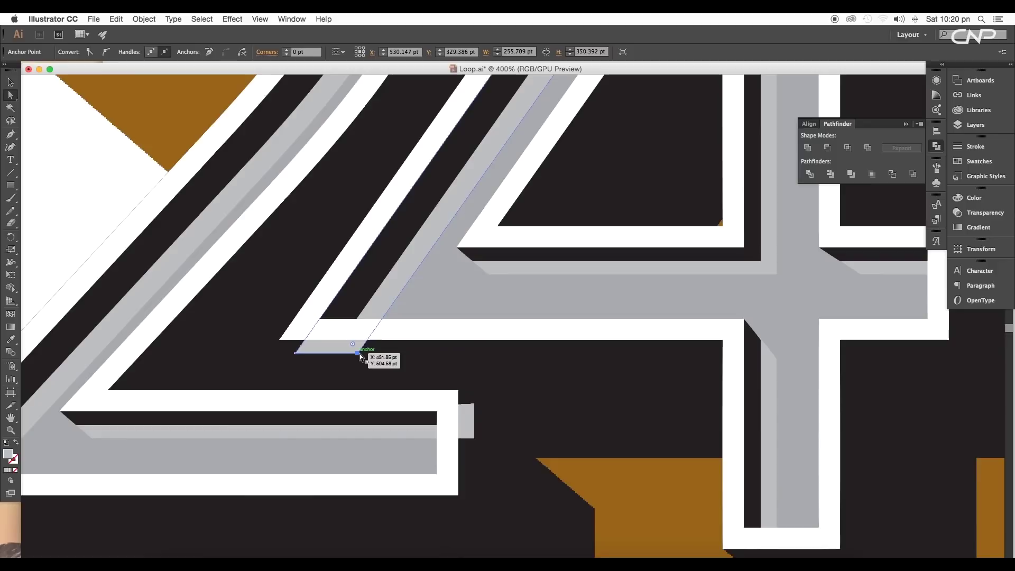
scroll(421, 378, down, 2)
drag(453, 331, 294, 352)
scroll(268, 292, down, 5)
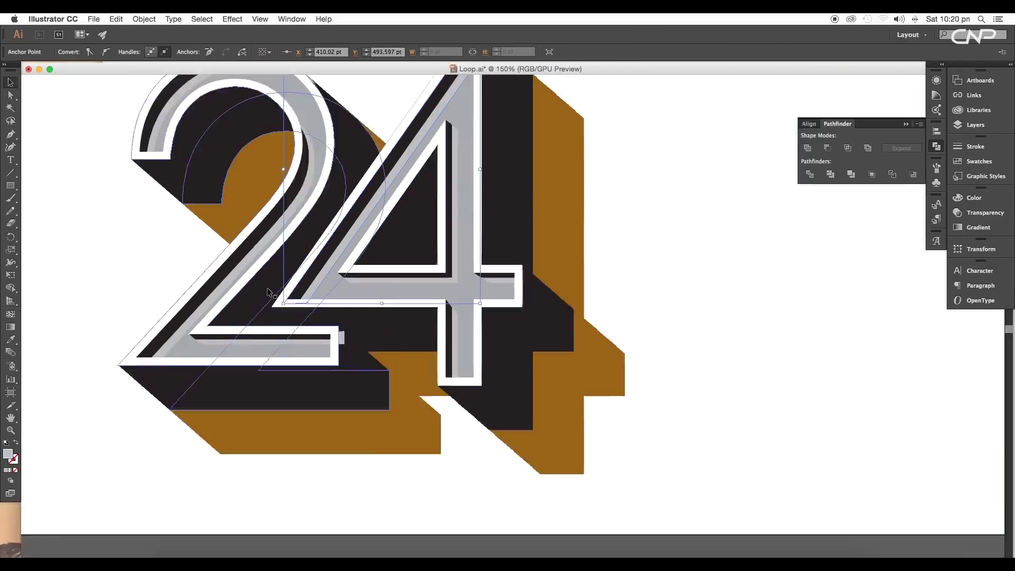
scroll(268, 292, down, 2)
click(448, 310)
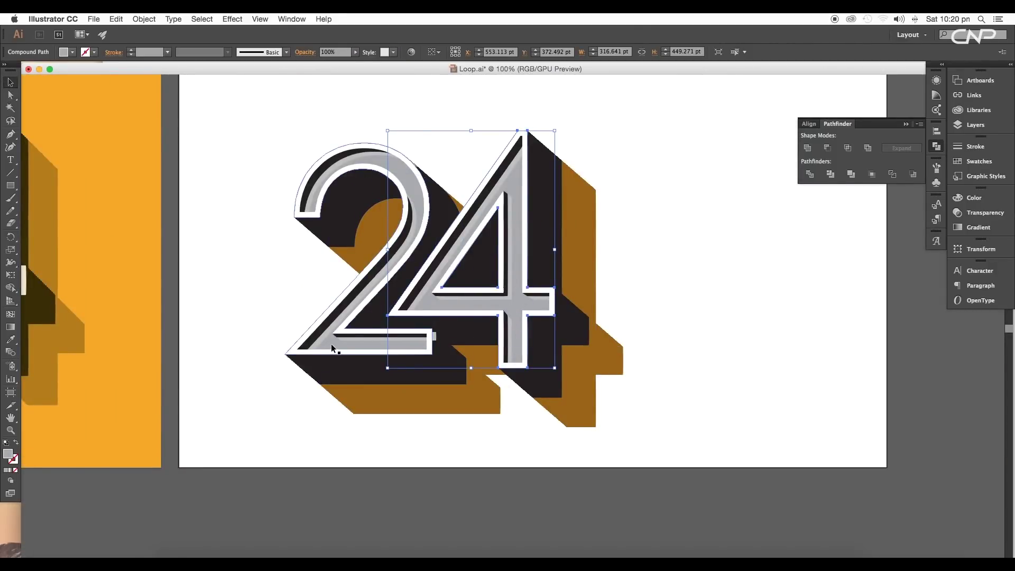
- Fill both the 2 and 4 faces near-white from the swatches
shift+click(332, 347)
click(64, 52)
click(88, 94)
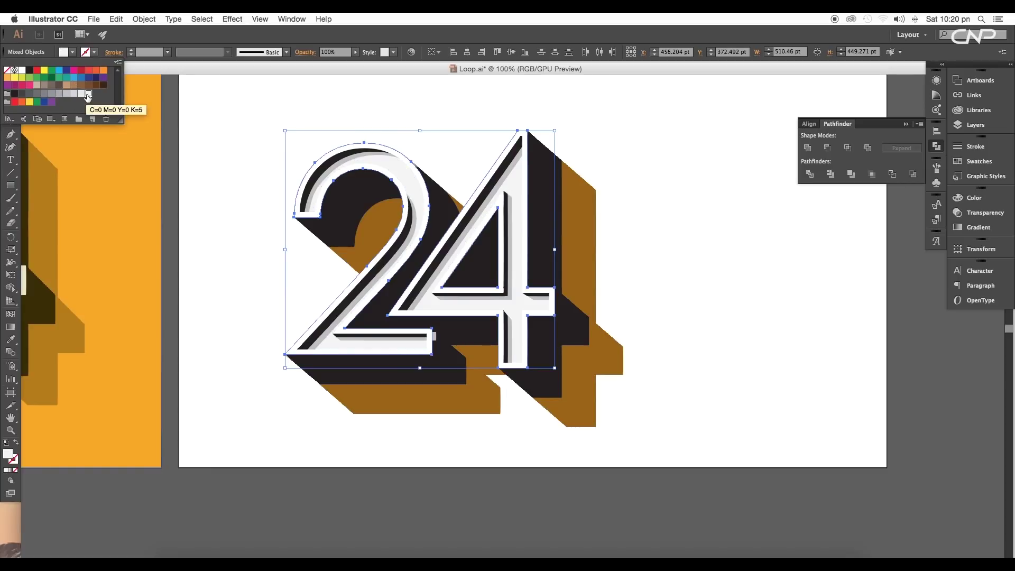
click(211, 158)
click(645, 317)
- Cover the right artboard with an orange rectangle sent behind the 24
scroll(624, 327, down, 2)
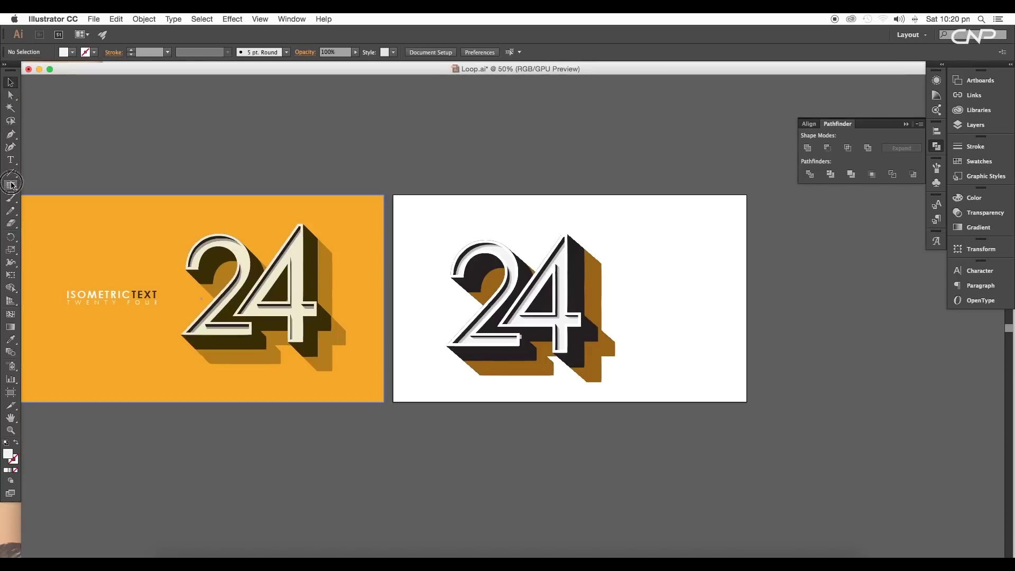
drag(393, 196, 746, 403)
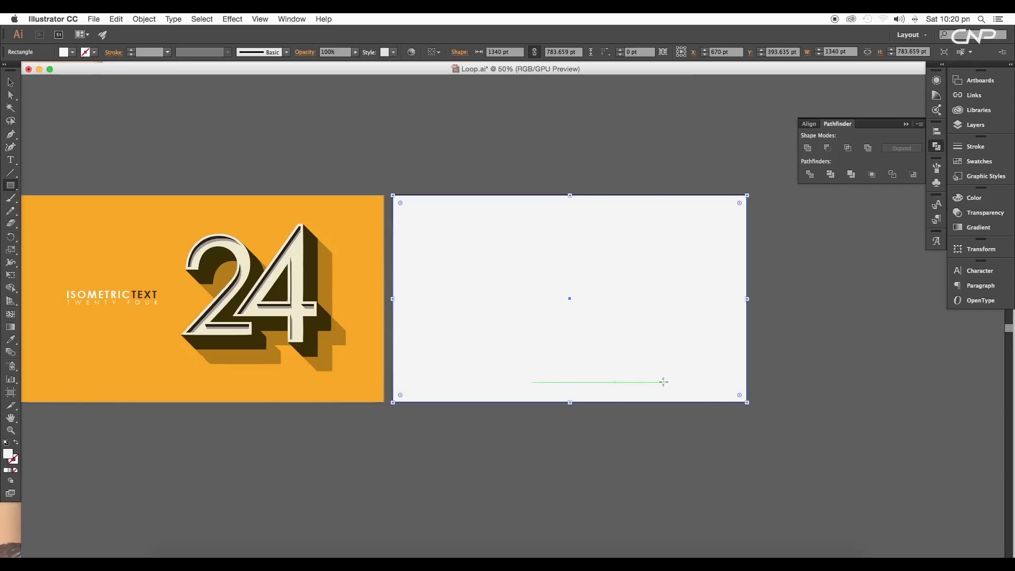
key(i)
click(347, 212)
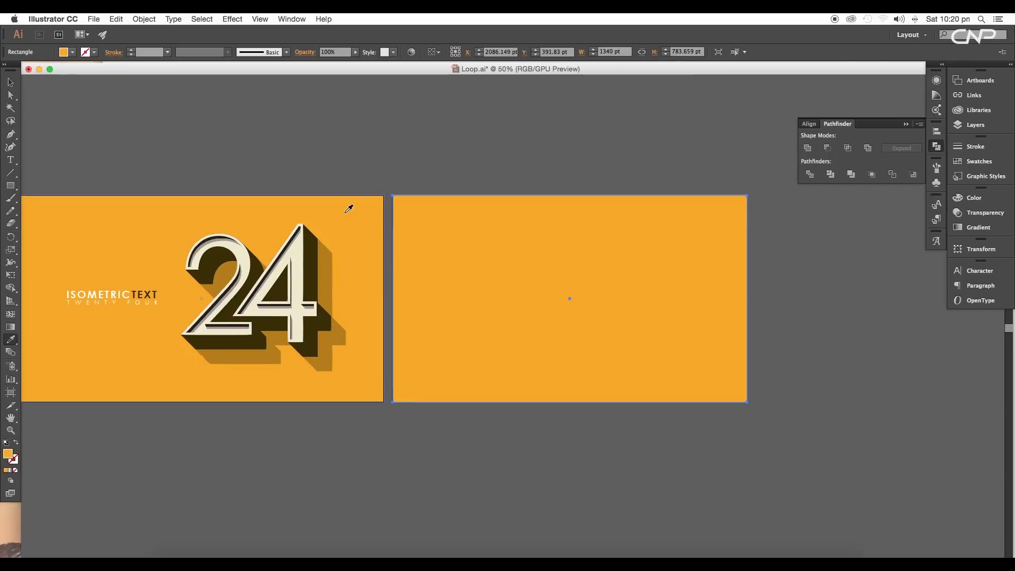
click(10, 82)
right_click(429, 258)
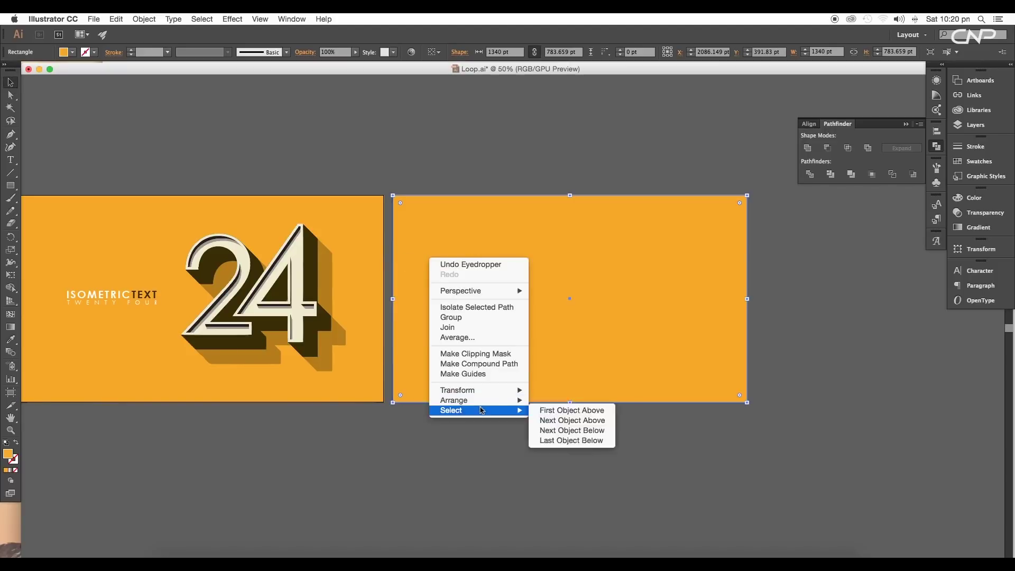
click(552, 430)
scroll(630, 378, up, 2)
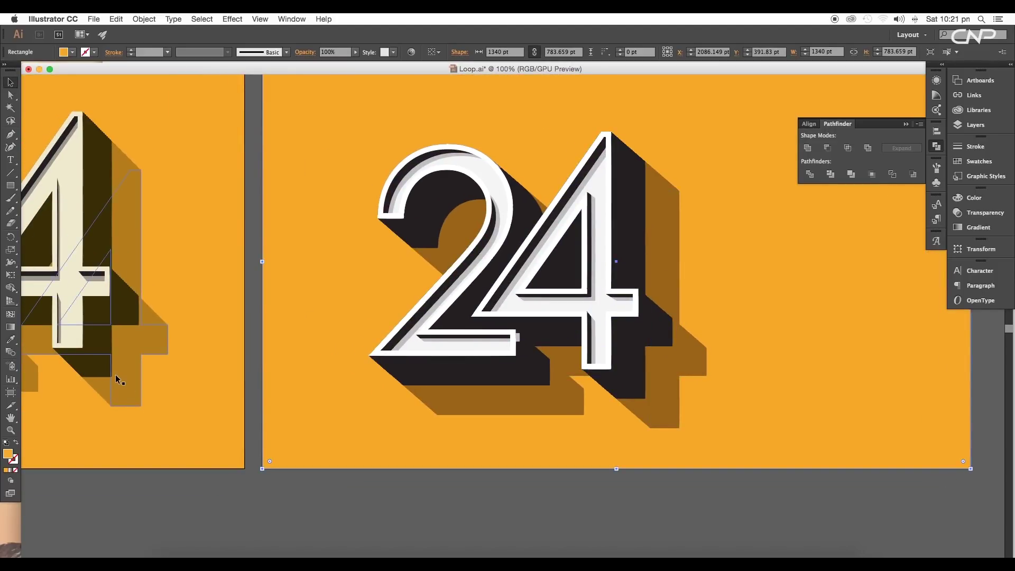
- Set the right 24's shadow blend to the darker brown 996304
click(115, 374)
double_click(12, 456)
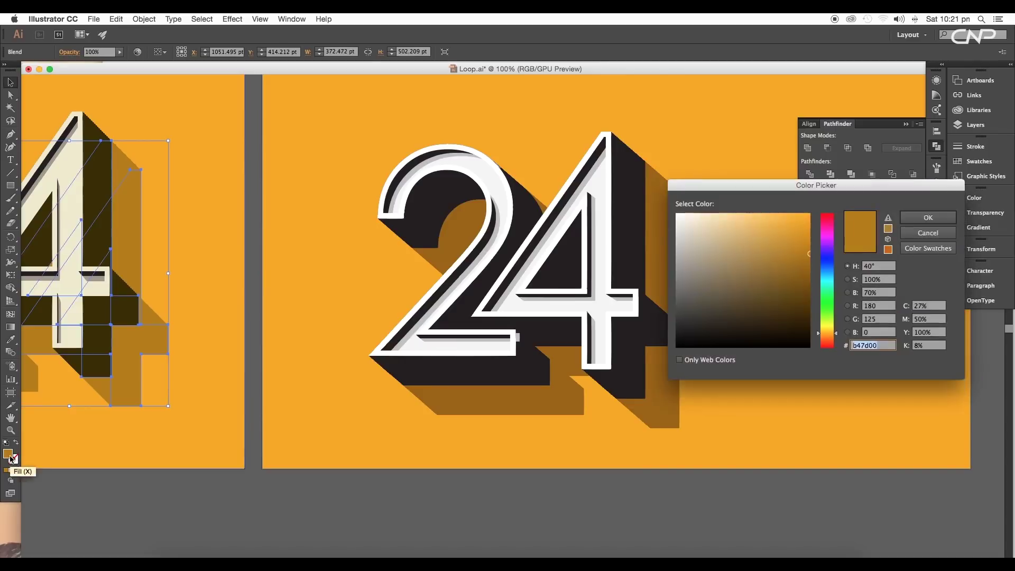
click(943, 238)
click(487, 399)
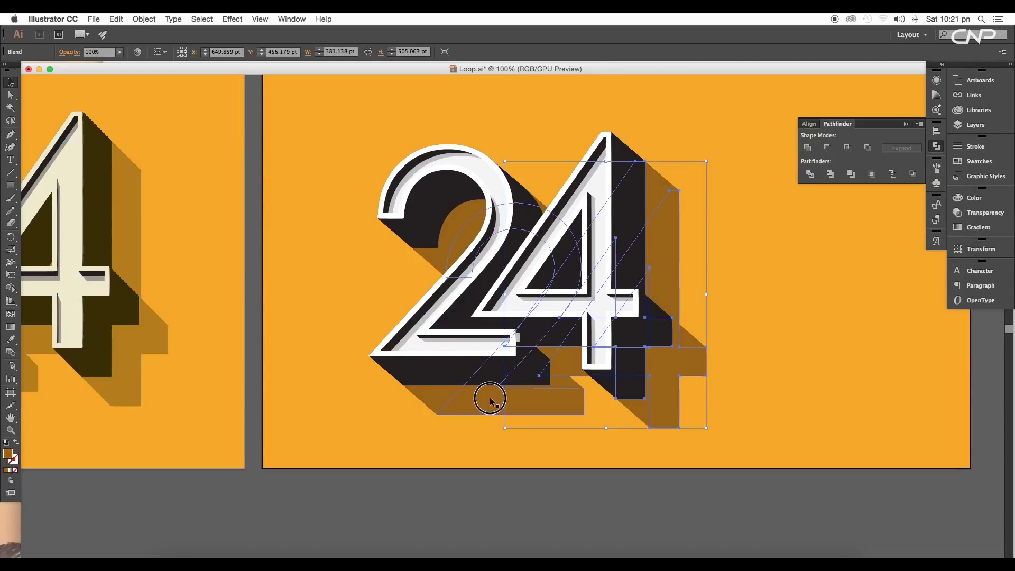
double_click(12, 457)
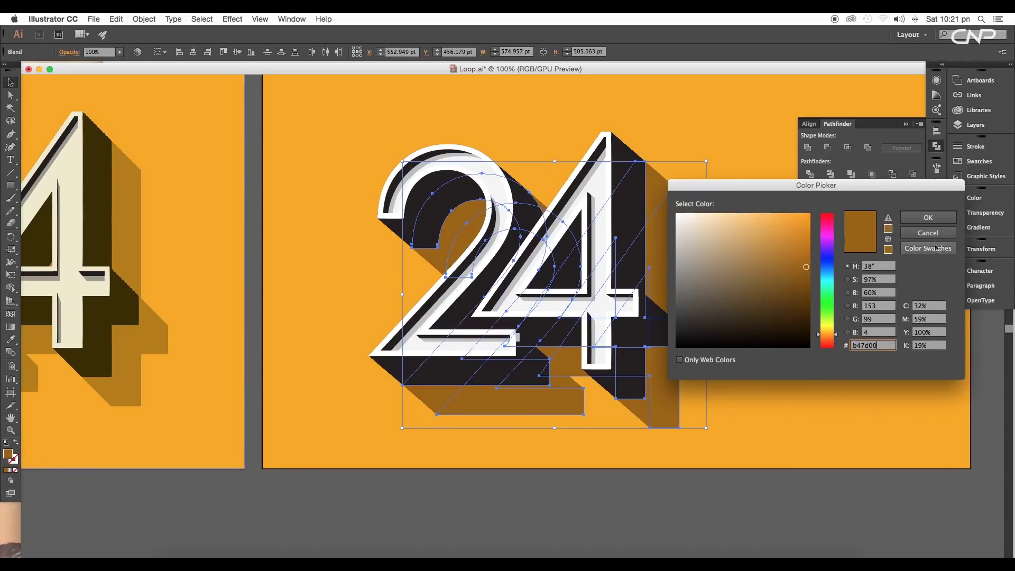
click(940, 219)
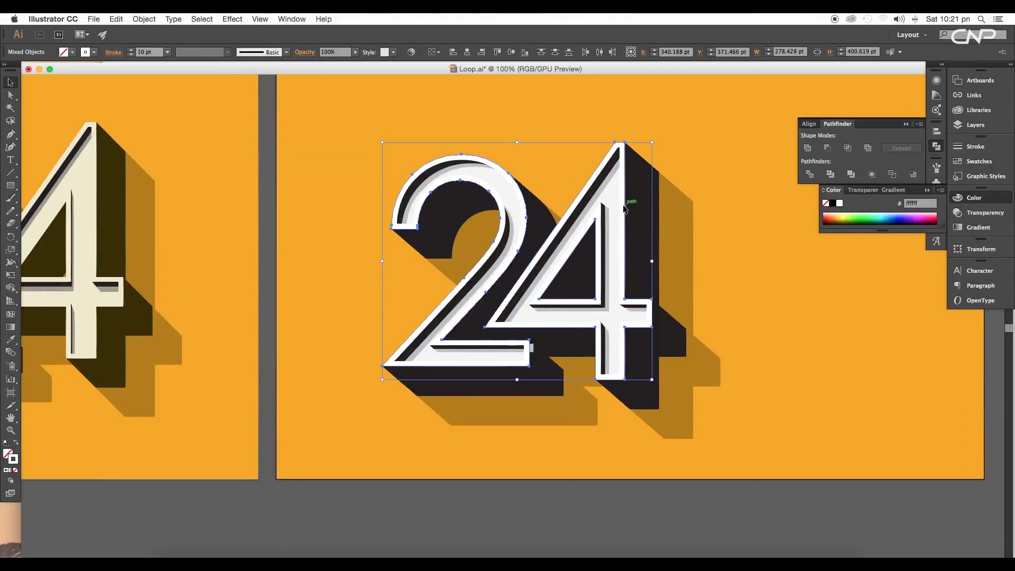
- Fill the 24's faces with cream ede9cc
double_click(833, 203)
click(927, 219)
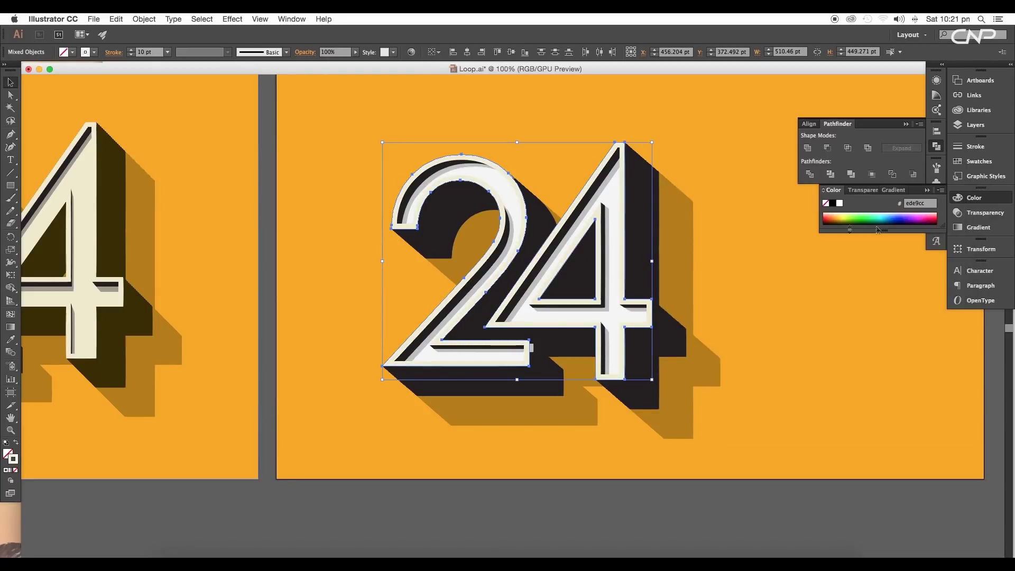
key(shift+x)
double_click(829, 199)
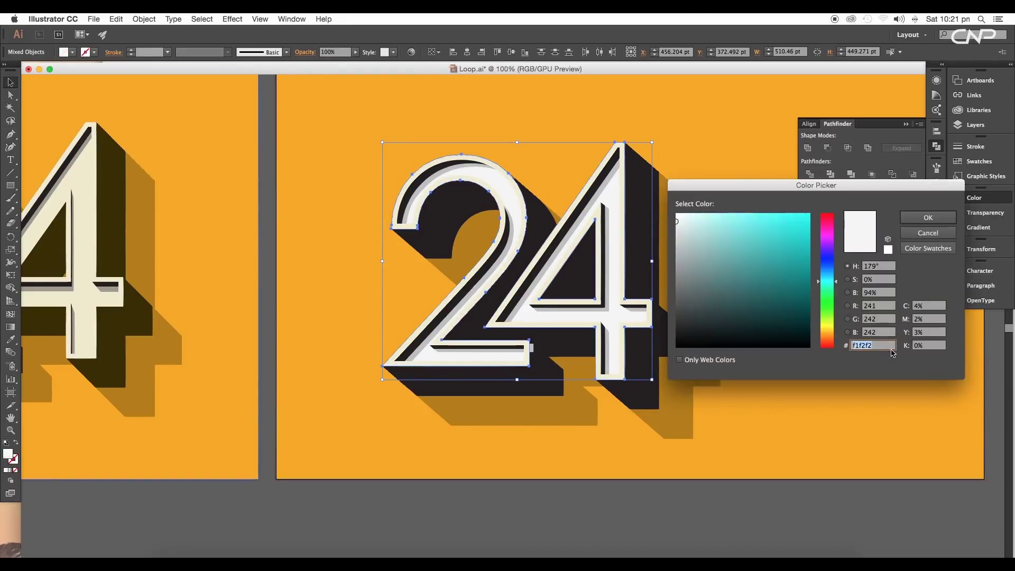
click(928, 217)
click(725, 363)
- Recolour the inner edge strips to warm grey a59c8b
key(ctrl+plus)
click(553, 273)
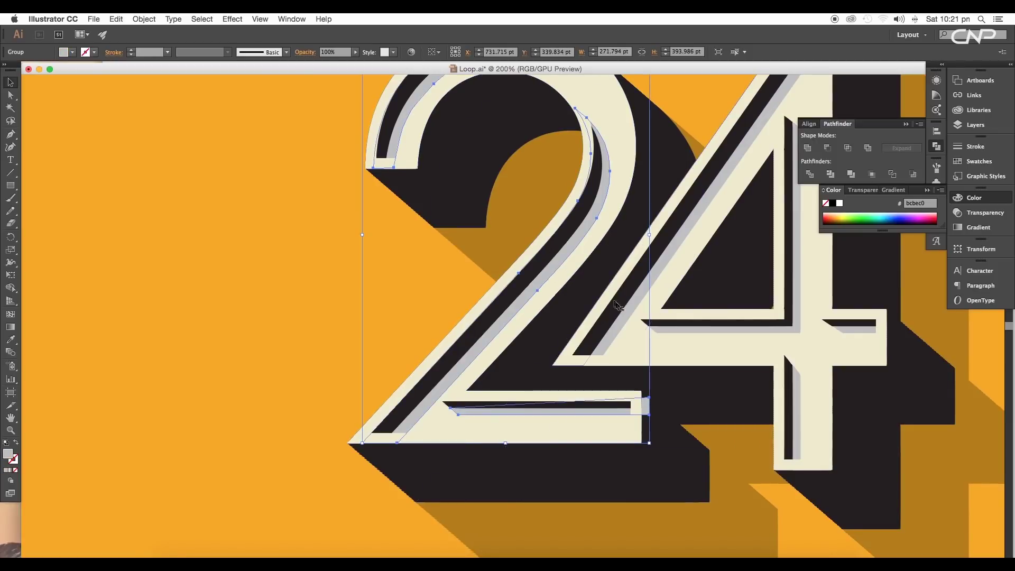
double_click(9, 454)
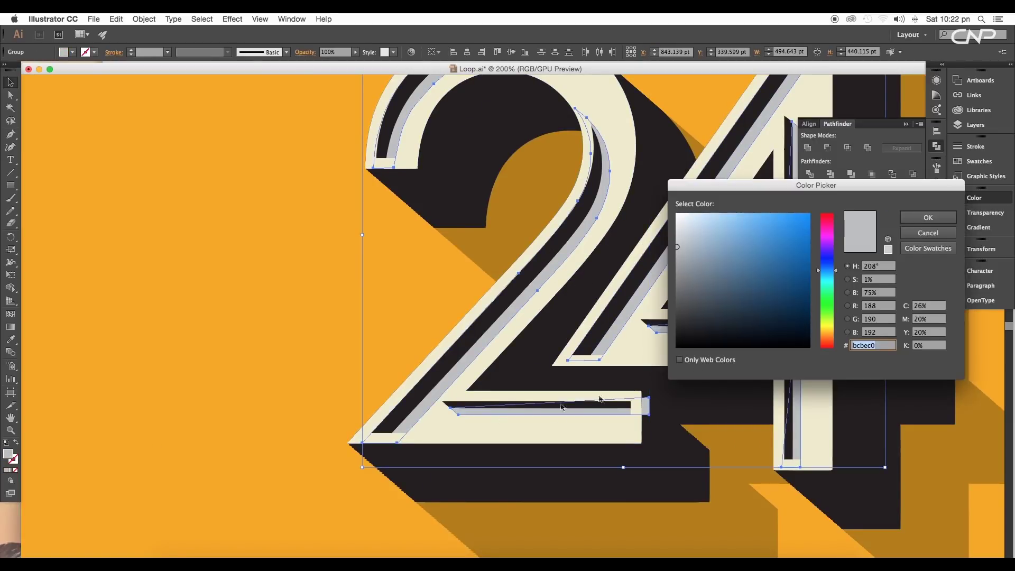
click(827, 332)
click(696, 262)
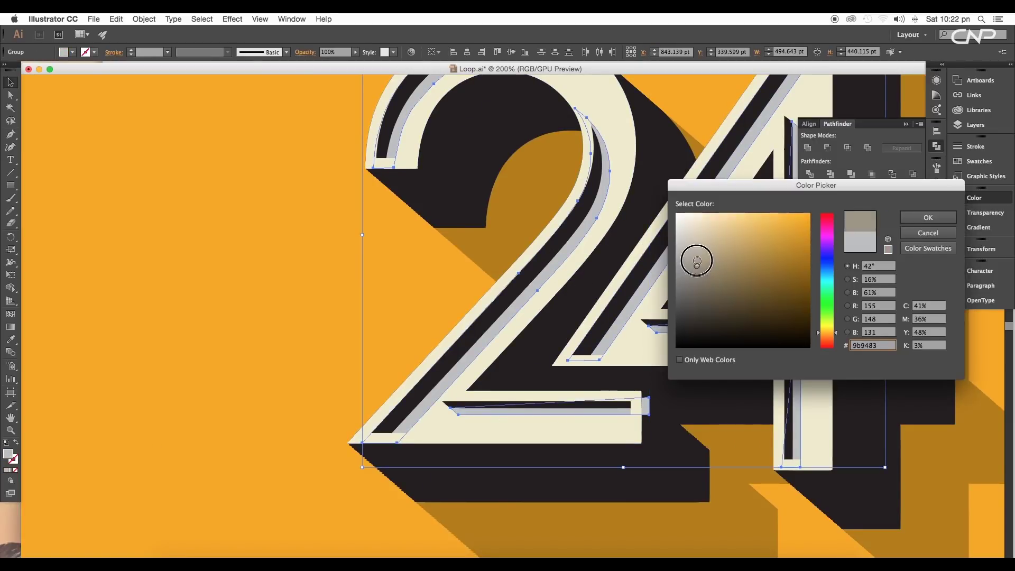
click(913, 216)
key(ctrl+minus)
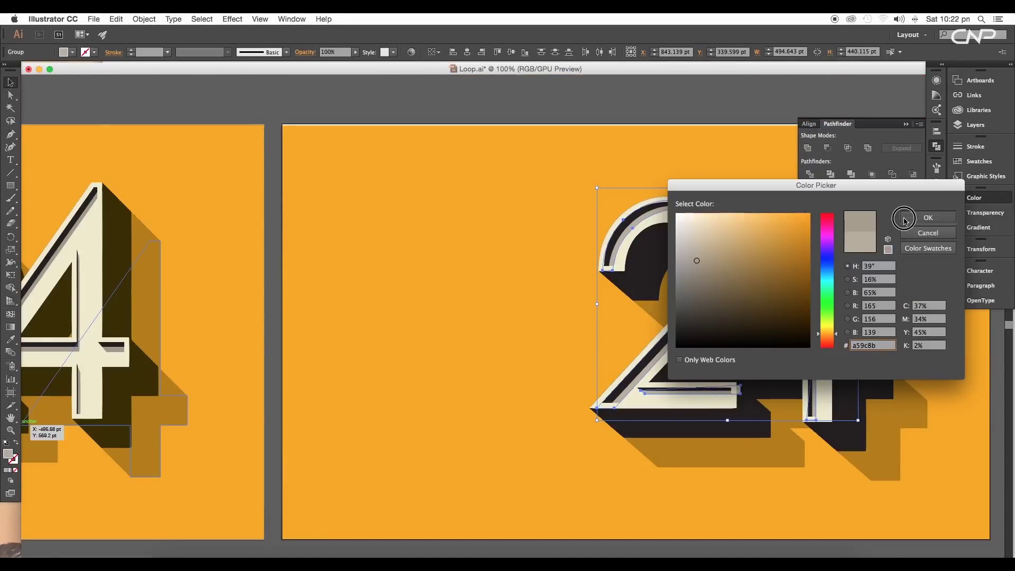
click(904, 219)
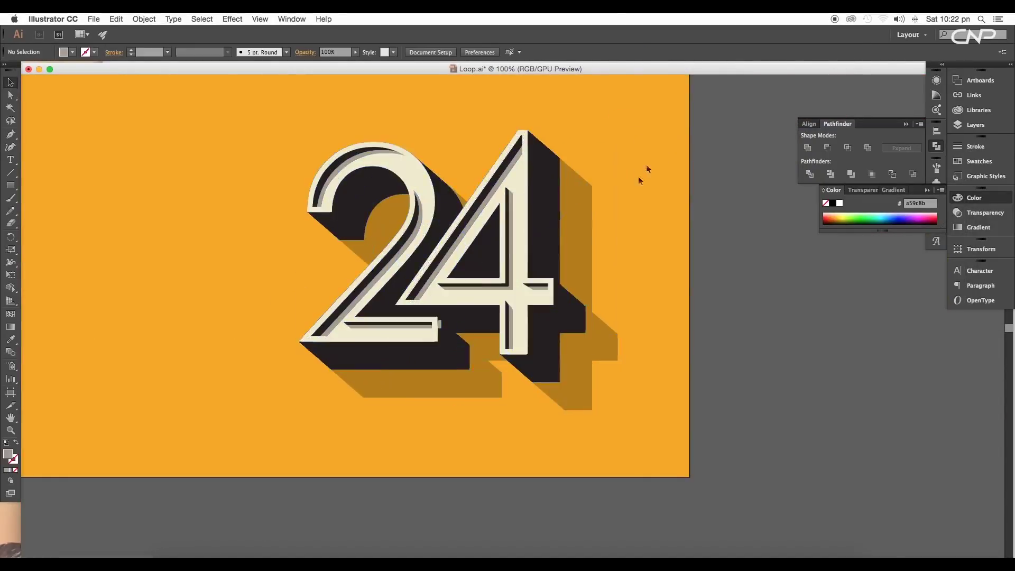
- Type ISOMETRICTEXT left of the 24 in Century Gothic Bold, with ISOMETRIC filled white
scroll(640, 181, left, 5)
key(t)
click(234, 266)
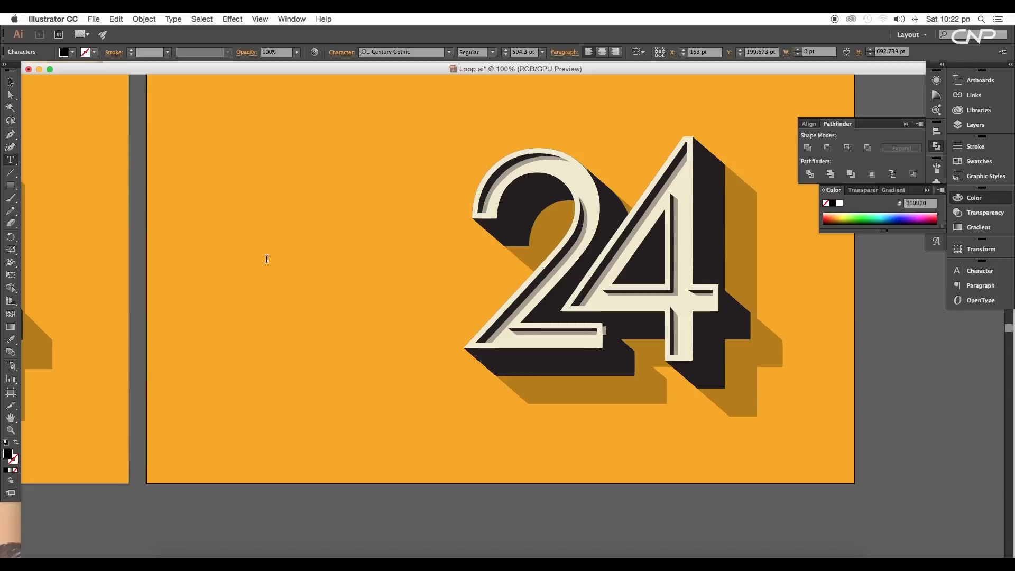
text(IS)
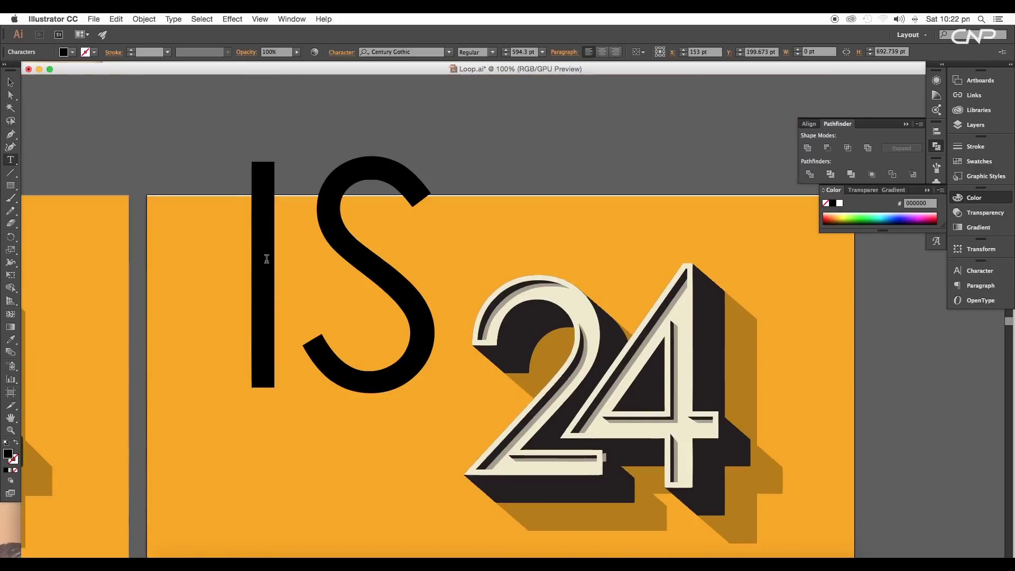
text(O)
text(METRIC)
key(Escape)
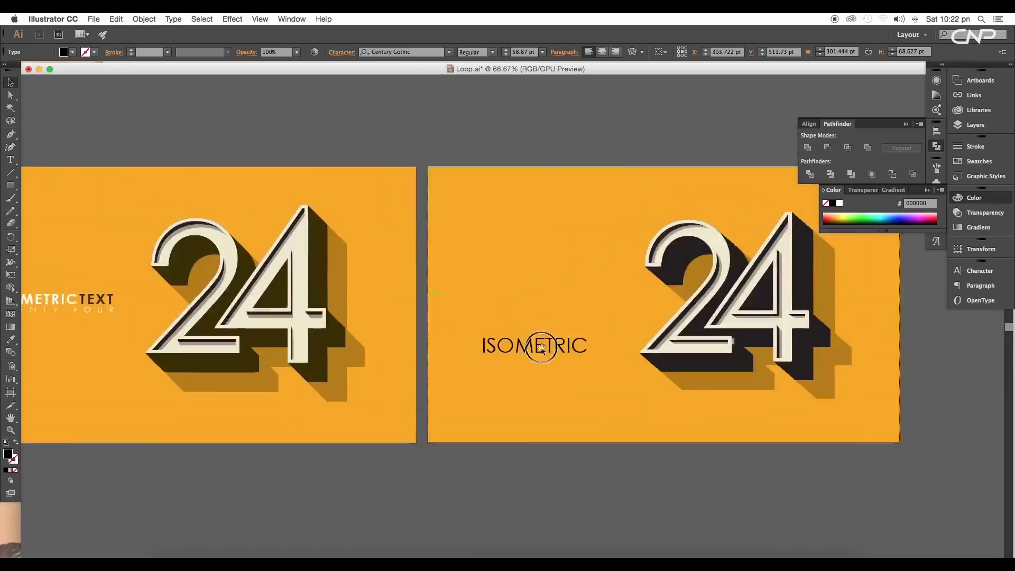
click(492, 52)
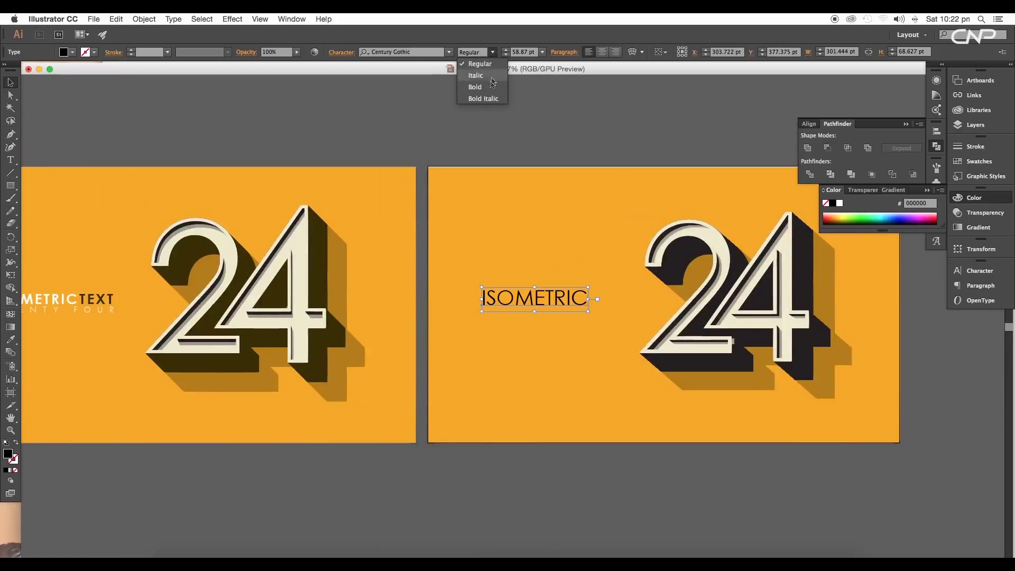
click(482, 90)
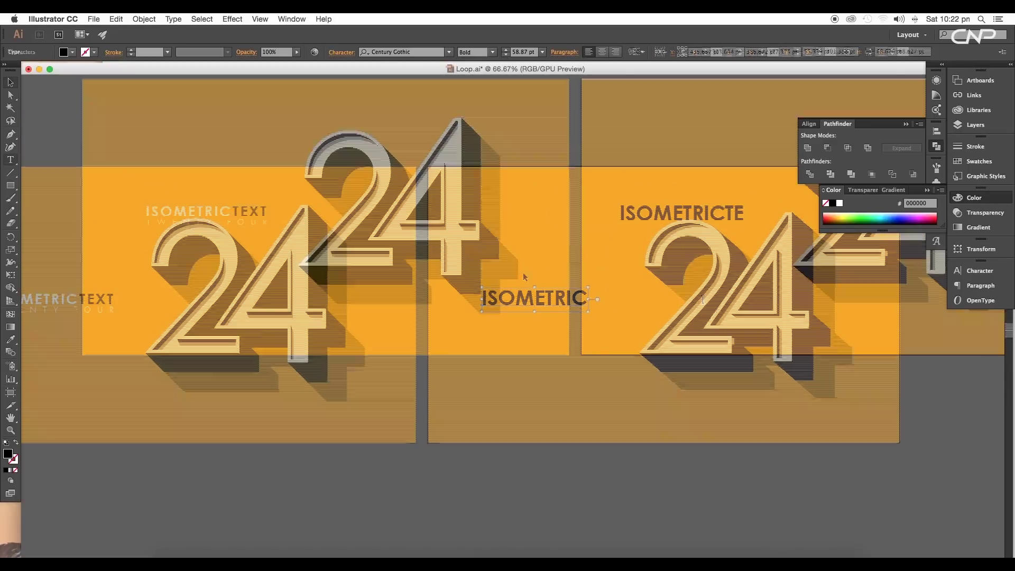
text(XT)
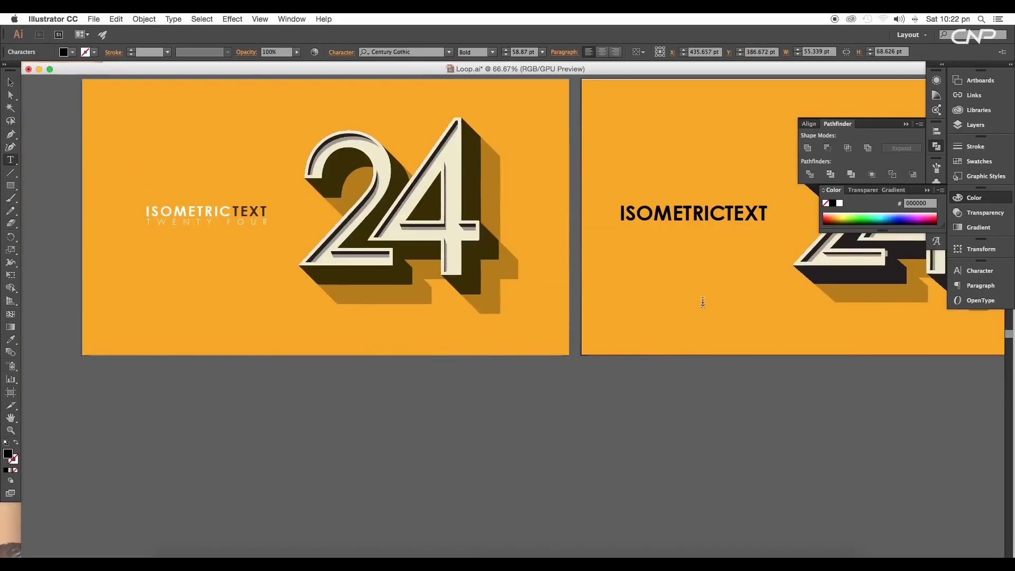
key(Escape)
click(72, 51)
click(22, 70)
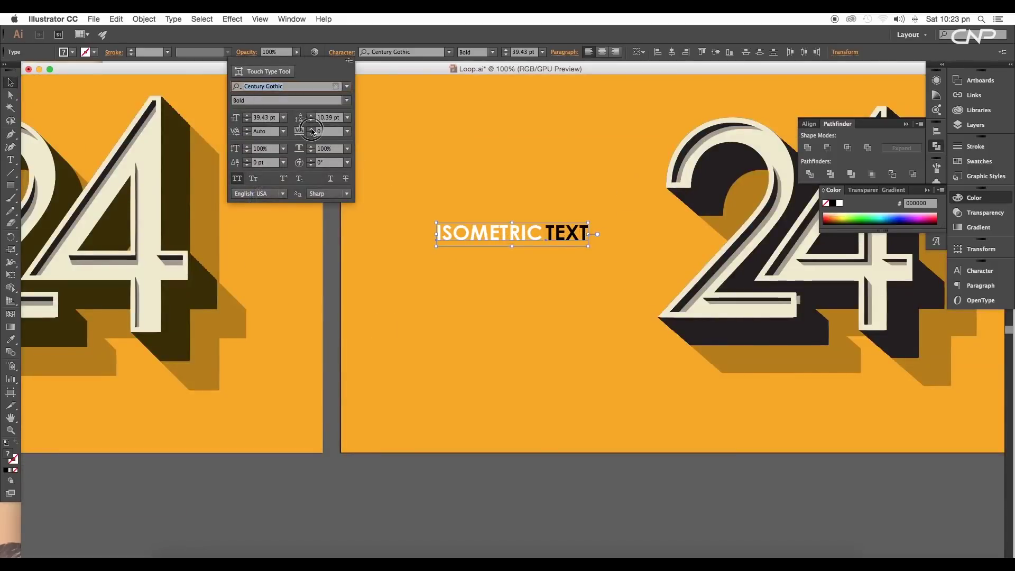
- Increase the title's tracking in the Character panel
click(312, 131)
click(608, 204)
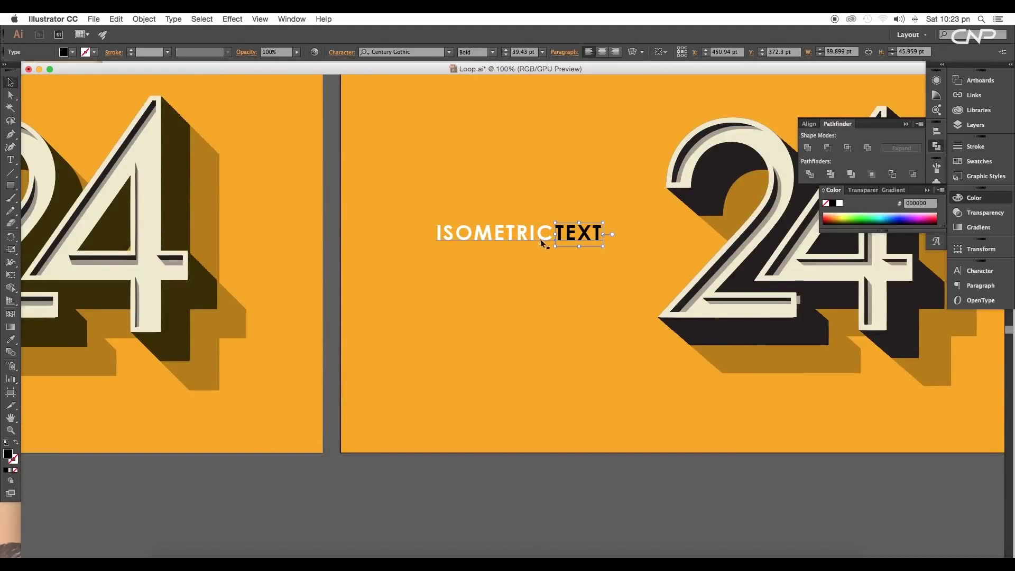
click(537, 258)
- Duplicate the title below as TWENTY FOUR in Regular weight at 25 pt
drag(536, 233, 537, 253)
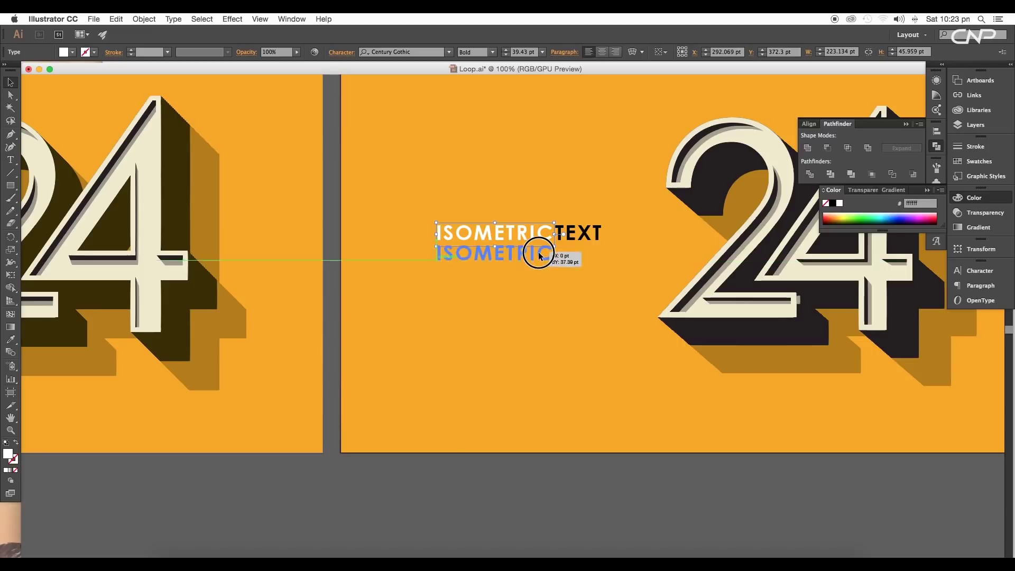
double_click(495, 257)
text(TWENTY FOUR)
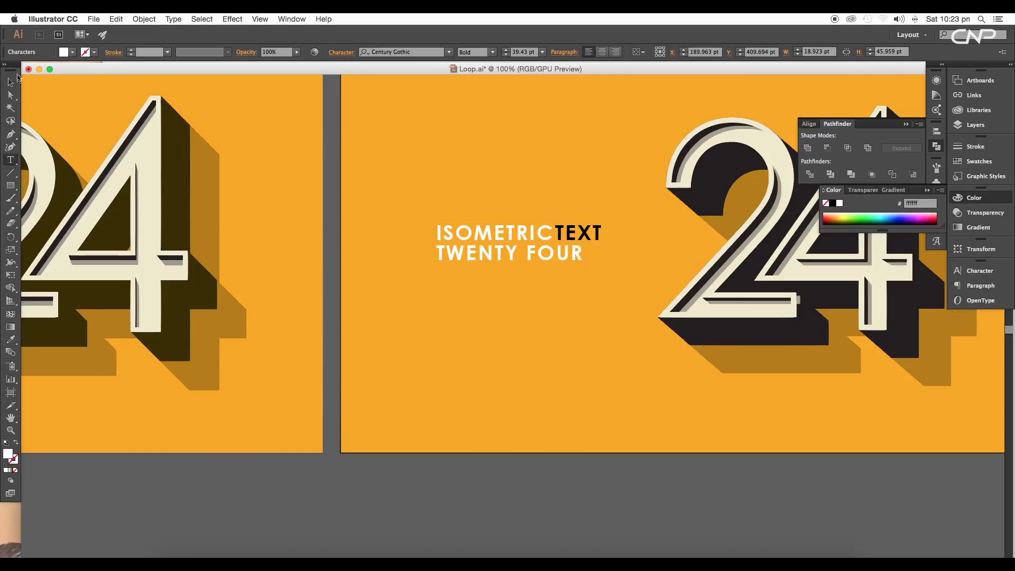
click(13, 81)
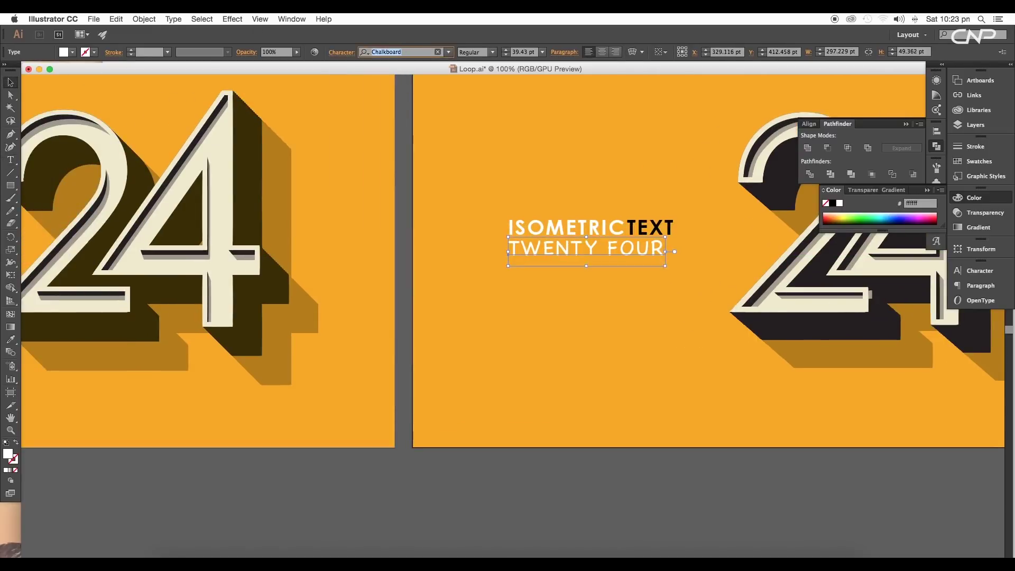
click(342, 51)
click(246, 120)
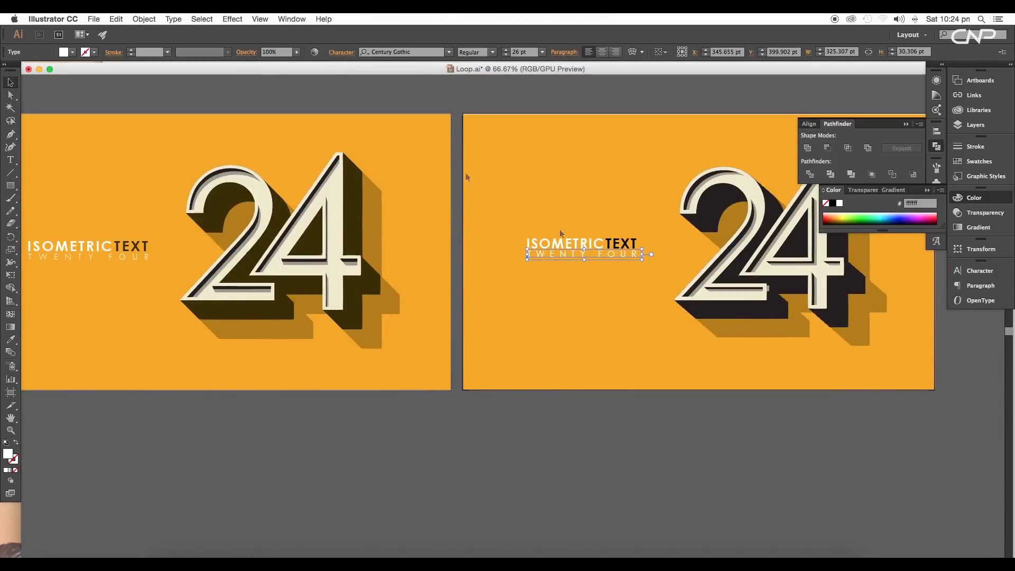
- Widen TWENTY FOUR's tracking to the title width, then select the 24 artwork and background to check
click(561, 241)
click(341, 52)
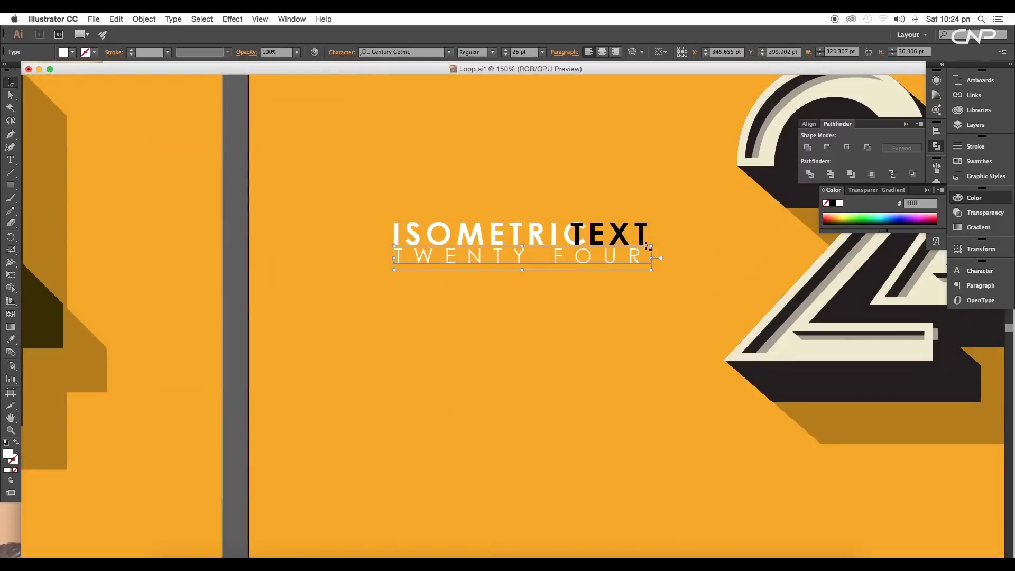
click(624, 261)
click(341, 51)
click(310, 132)
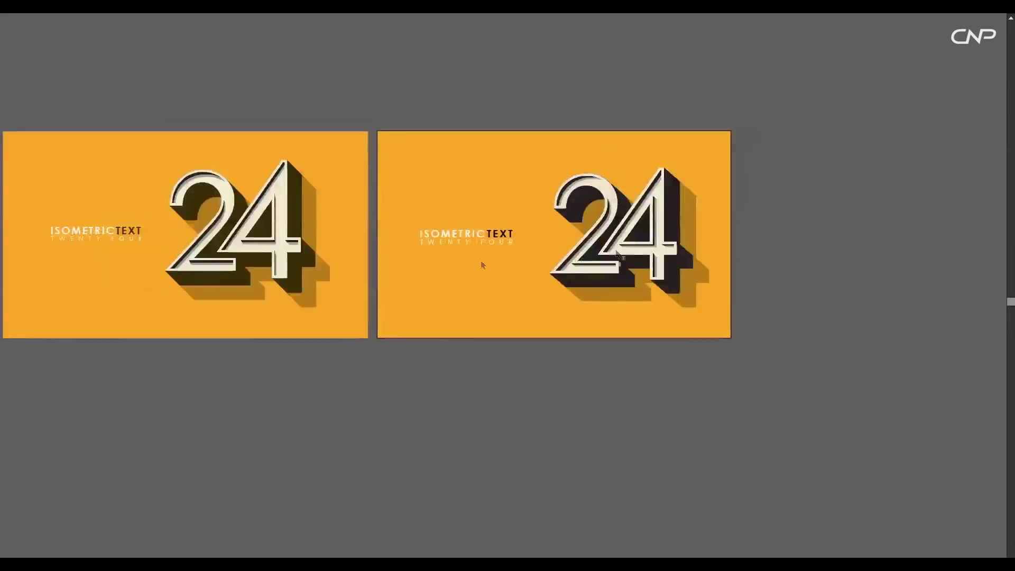
drag(482, 264, 729, 276)
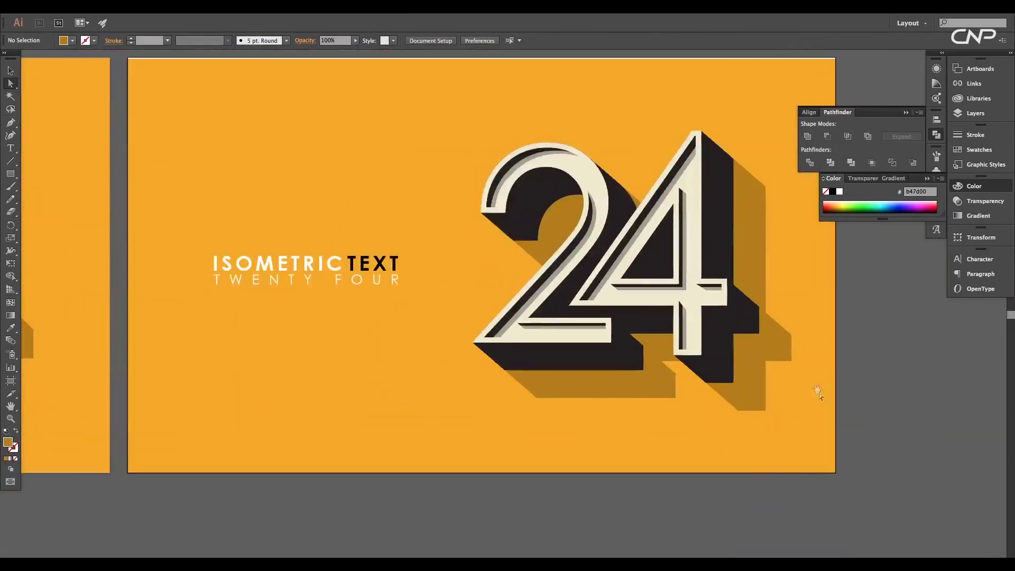
click(423, 79)
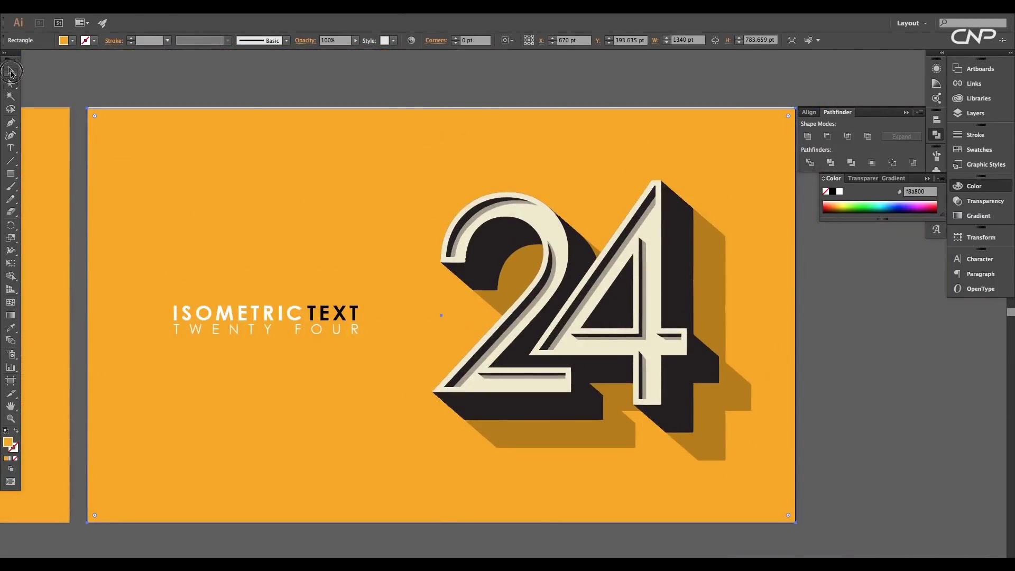